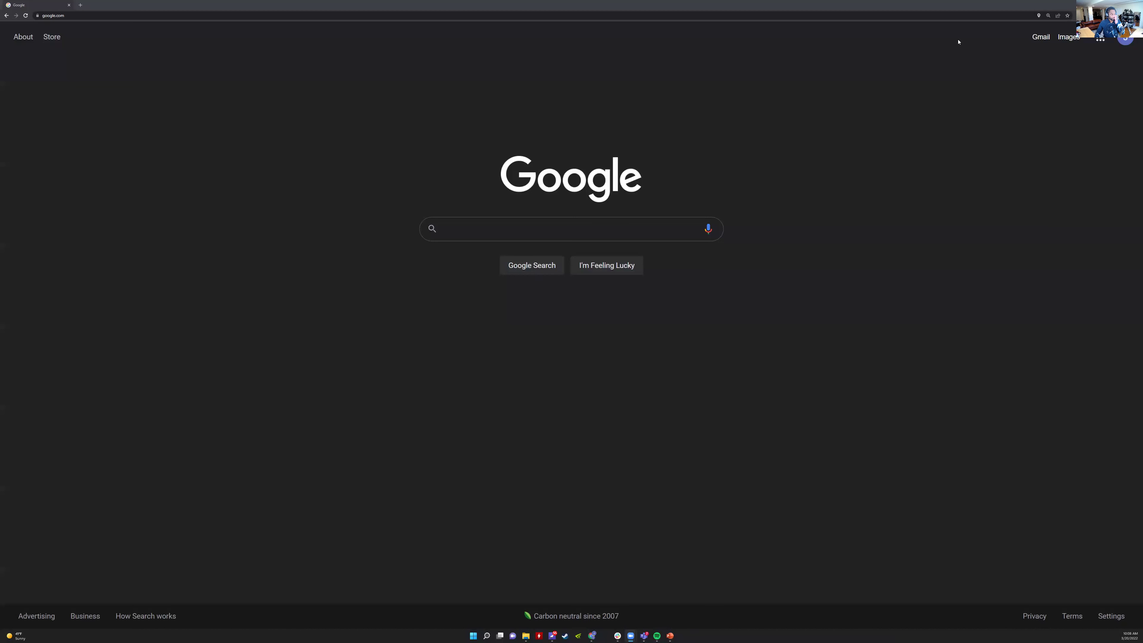
Load staging.myca.ai/perform in Chrome to show the Sunday Mar 20 Perform page
left_click(422, 16)
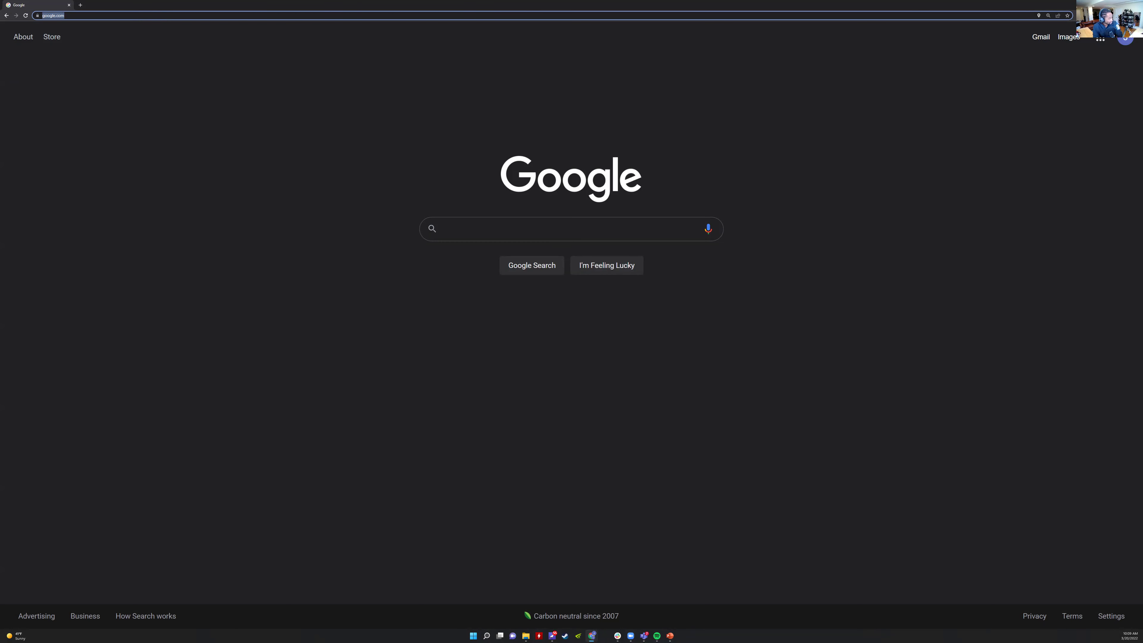
type("staging.myca.ai/perform")
key("Return")
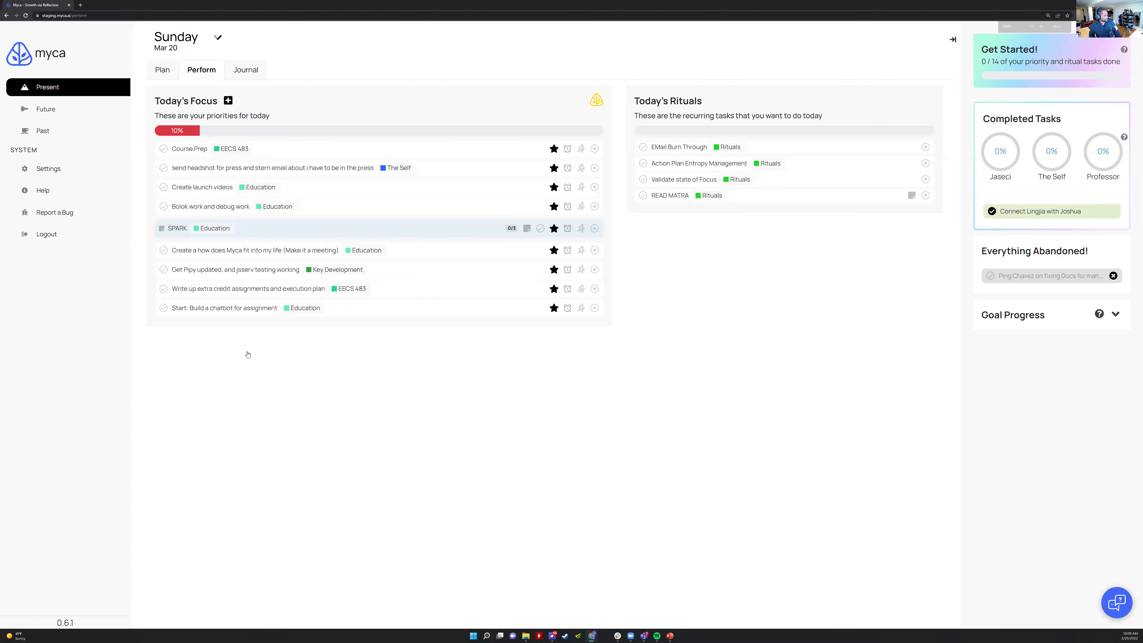
Zoom the browser in and scroll through today's Plan before returning to Perform
key("ctrl+plus")
key("ctrl+plus")
key("ctrl+plus")
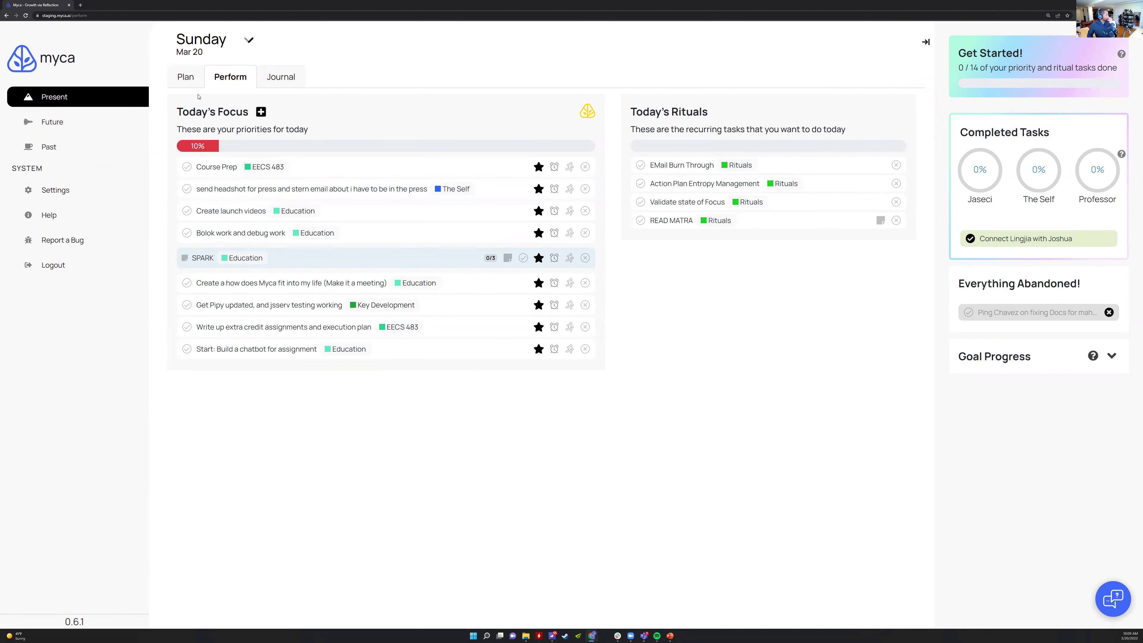
left_click(186, 78)
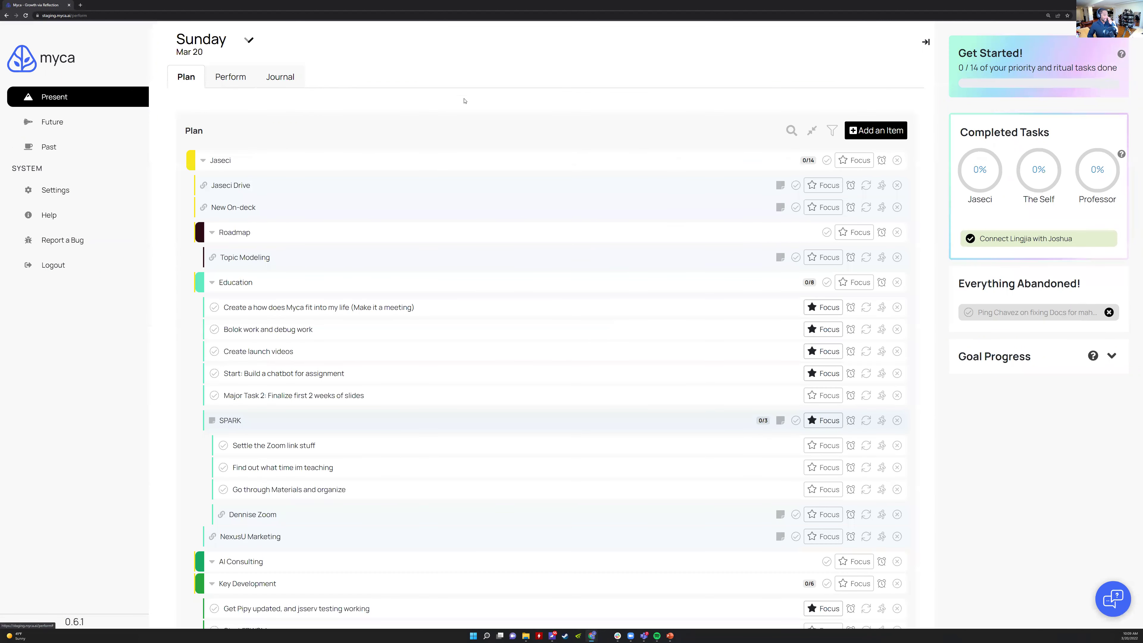
scroll(360, 186, "down", 1)
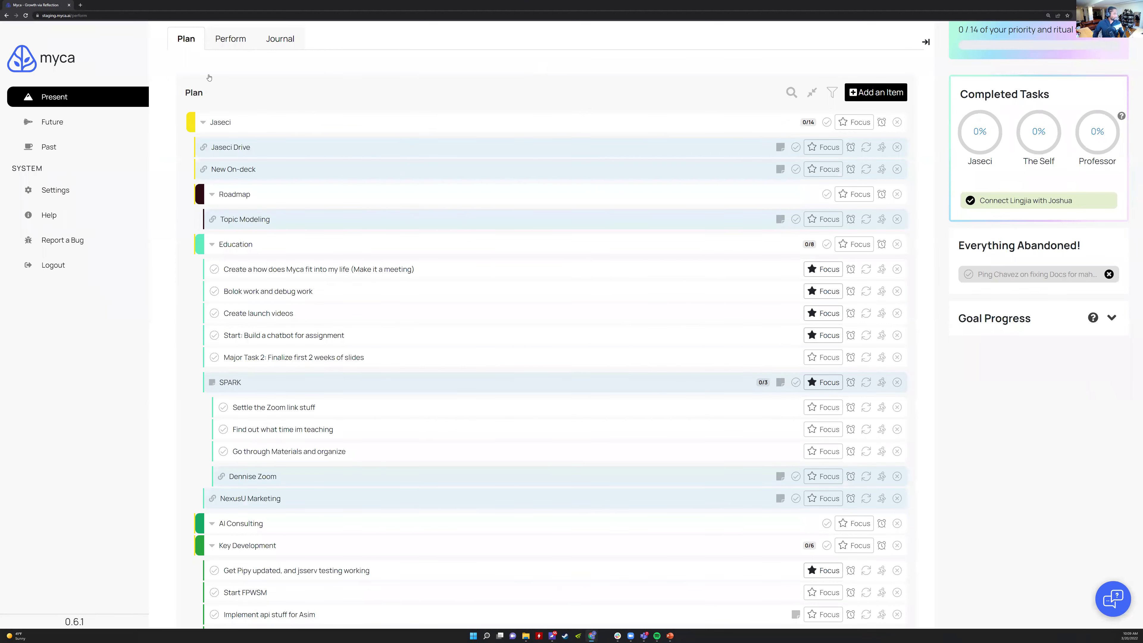
scroll(209, 77, "up", 1)
scroll(395, 260, "down", 1)
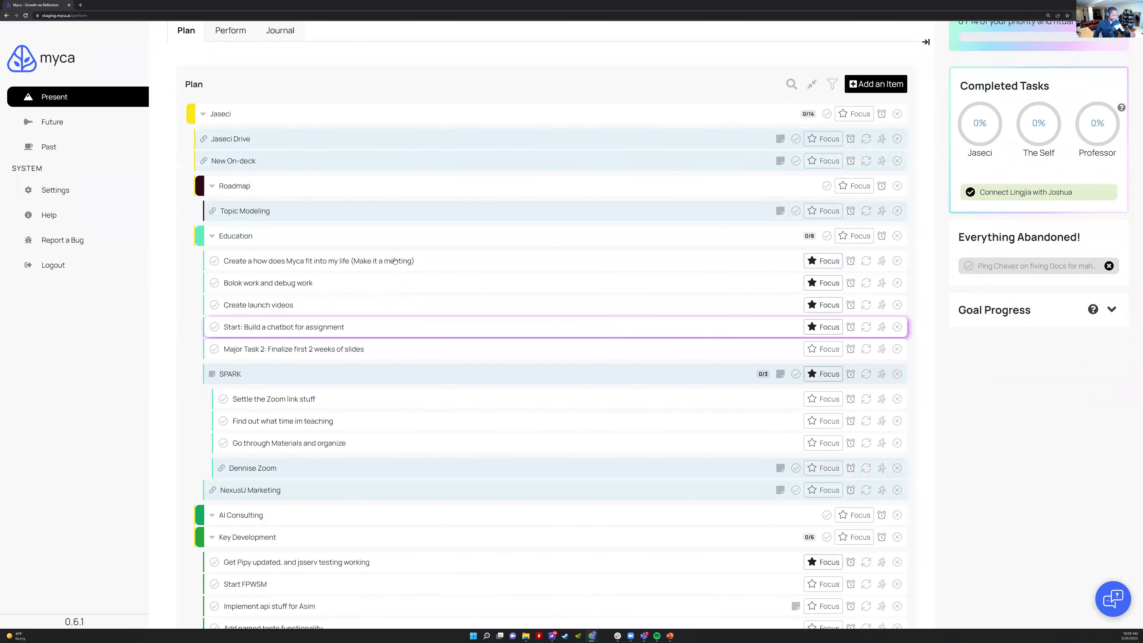
scroll(308, 268, "down", 10)
scroll(347, 270, "down", 3)
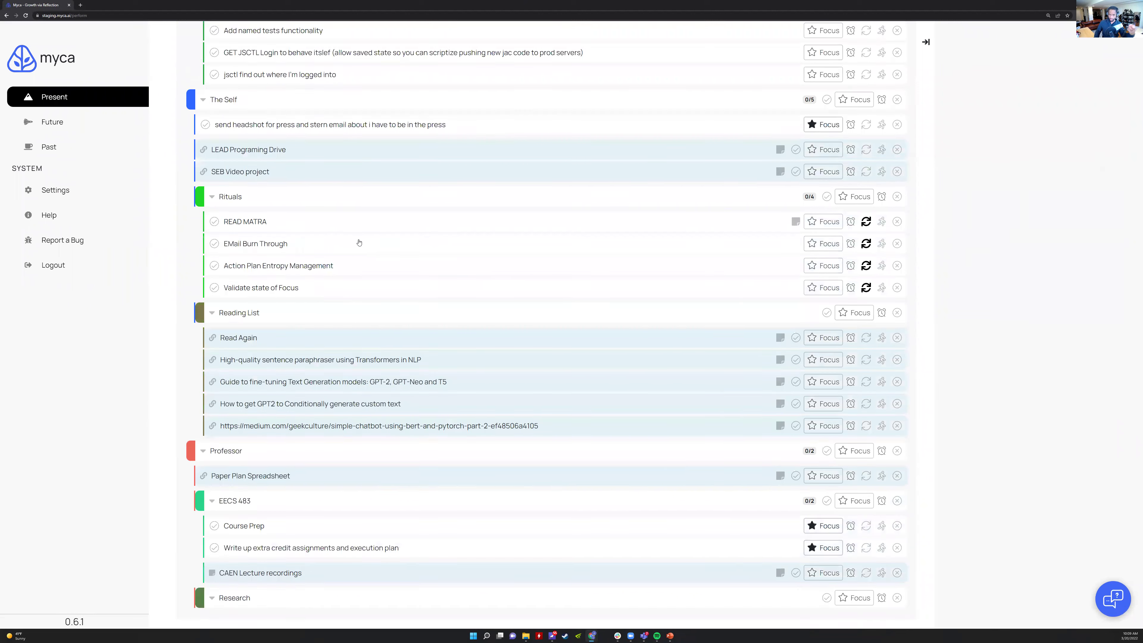
scroll(372, 194, "up", 10)
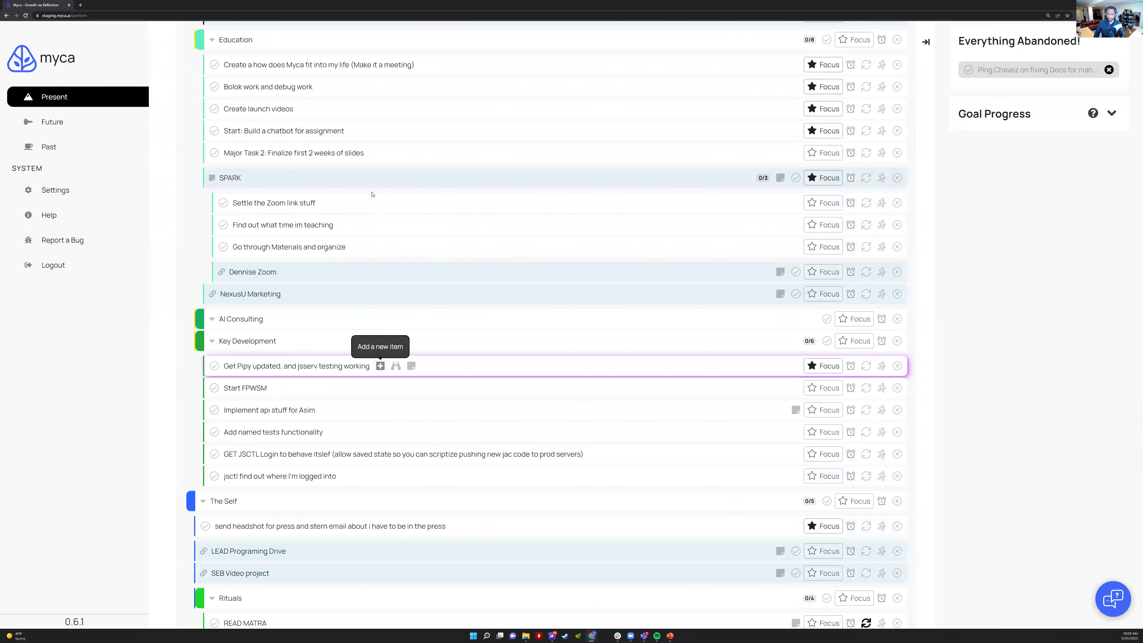
scroll(216, 84, "up", 5)
left_click(216, 80)
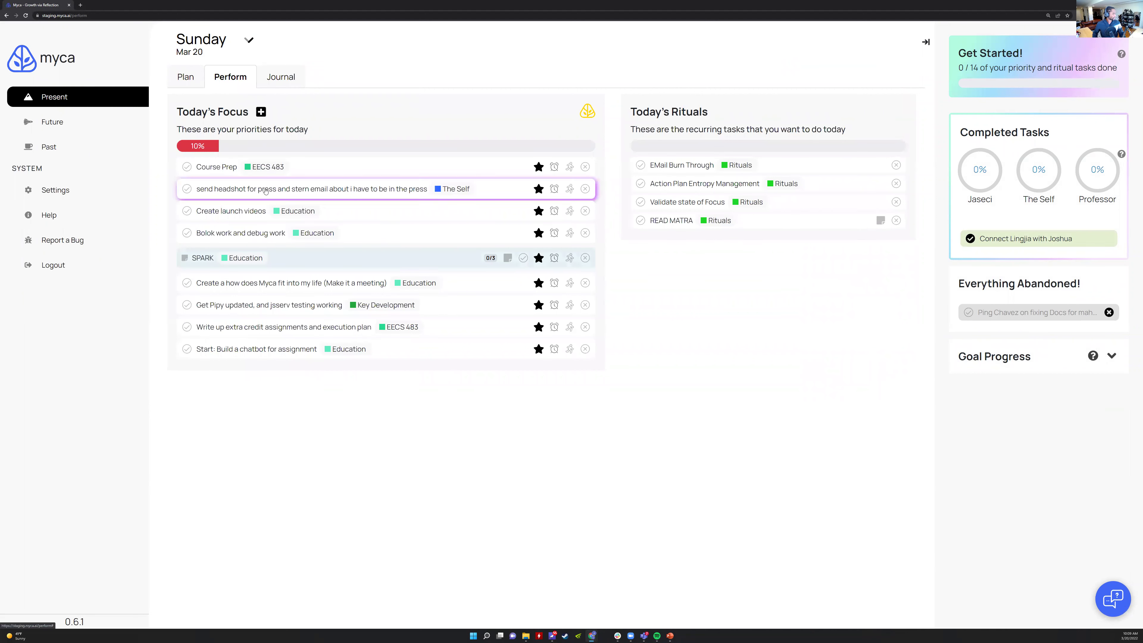
Collapse today's Plan to its three top-level goals: Jaseci, The Self and Professor
left_click(186, 77)
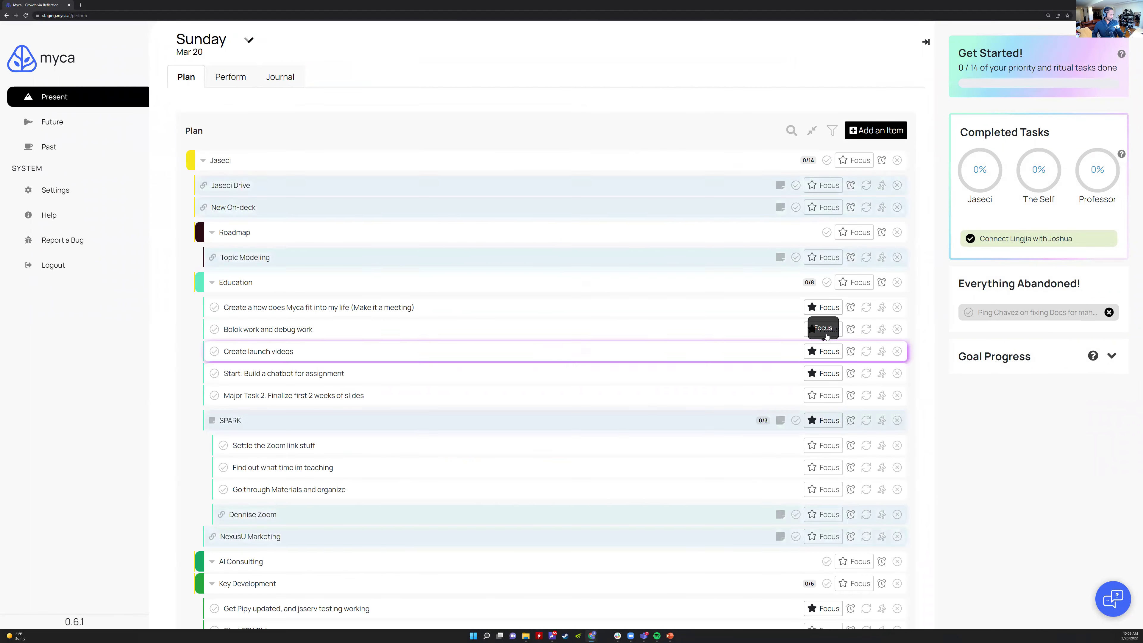
left_click(229, 79)
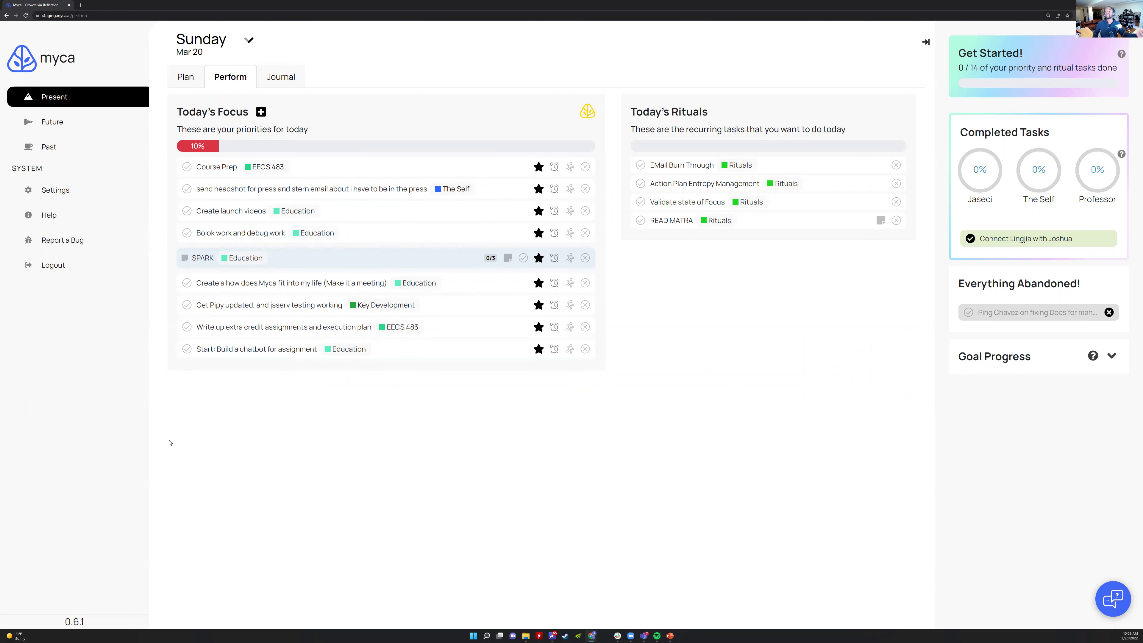
left_click(185, 76)
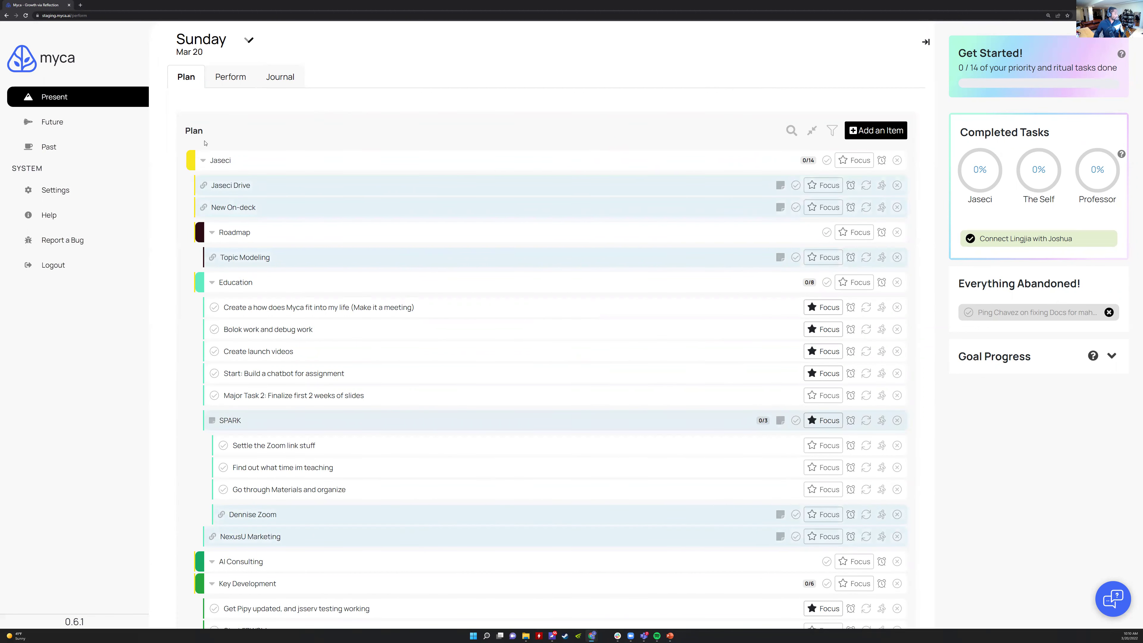
left_click(811, 130)
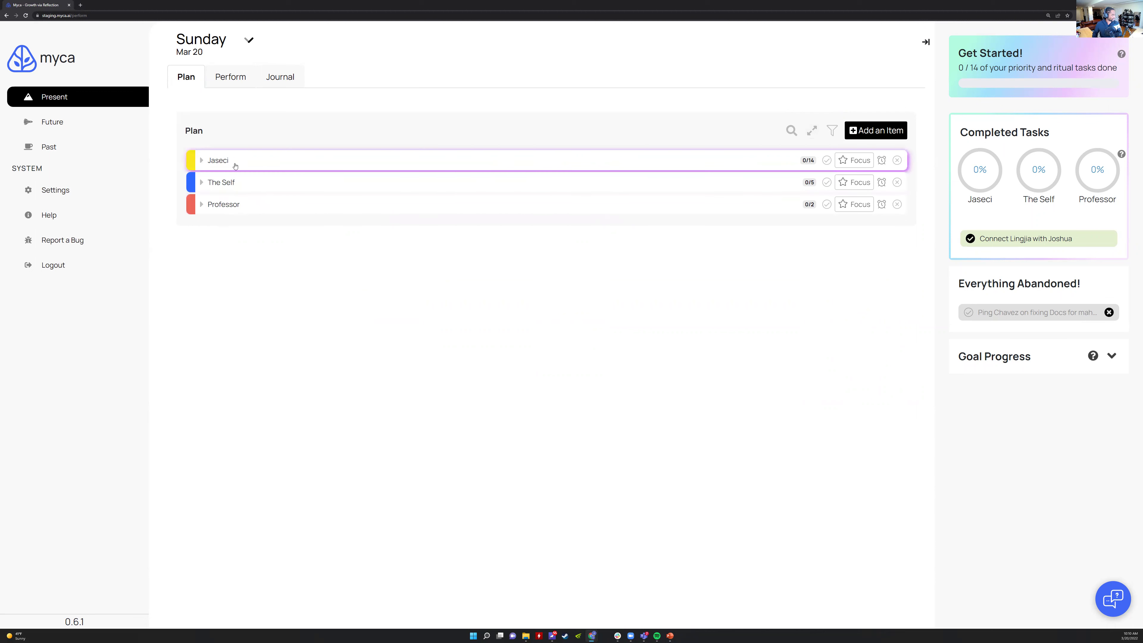
Expand and collapse the Jaseci, Professor and The Self goals, then drill into Jaseci
left_click(203, 161)
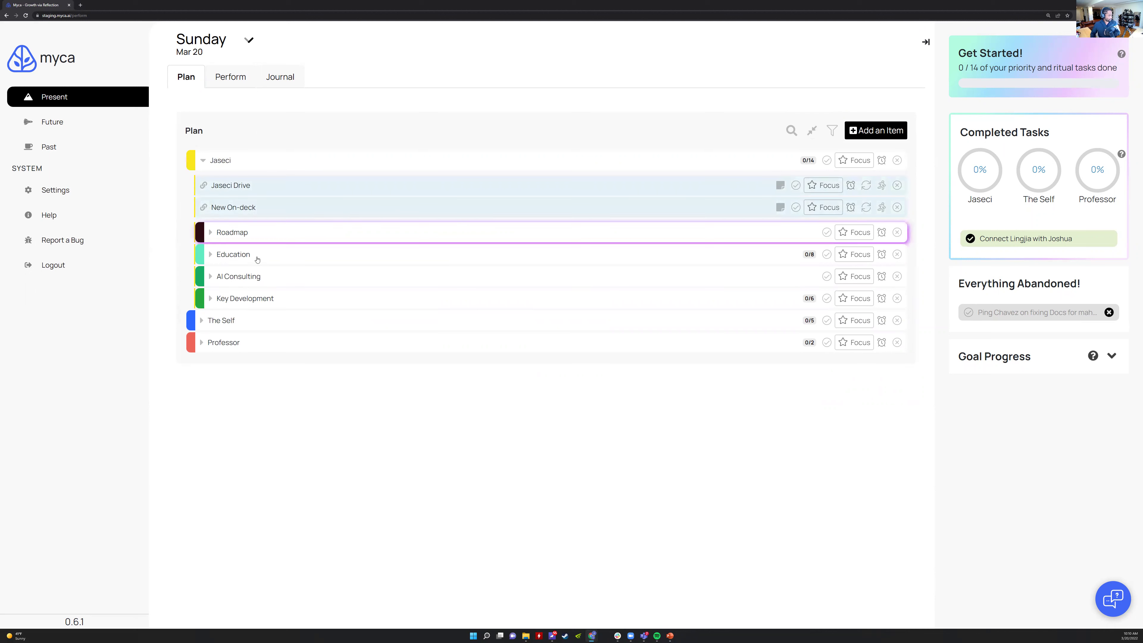
left_click(217, 343)
left_click(217, 343)
left_click(218, 319)
left_click(217, 318)
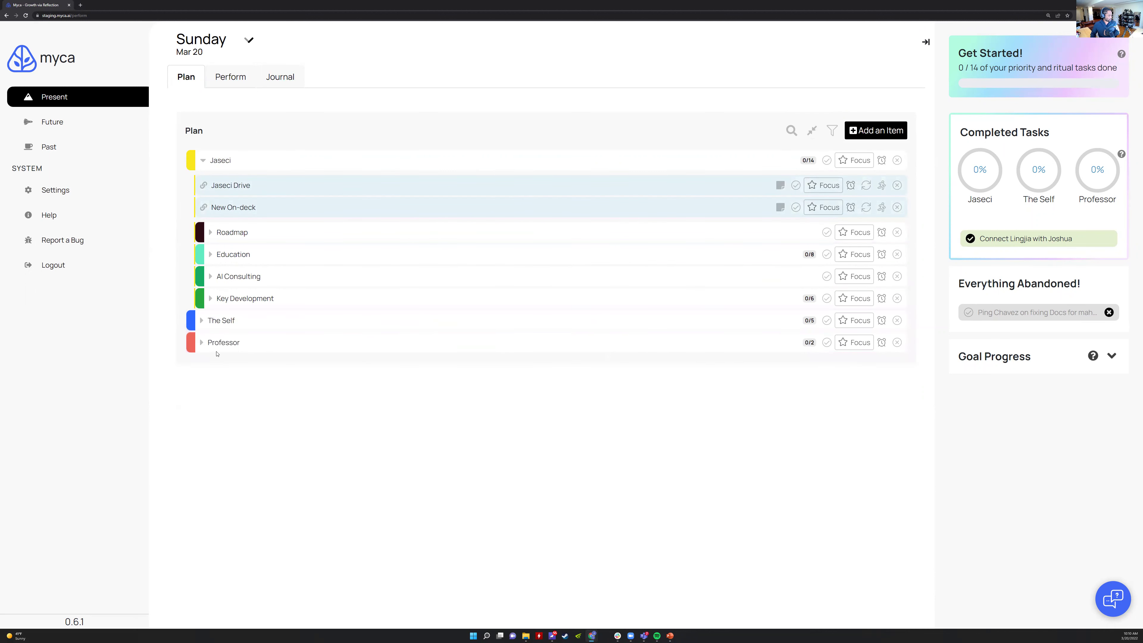
left_click(220, 162)
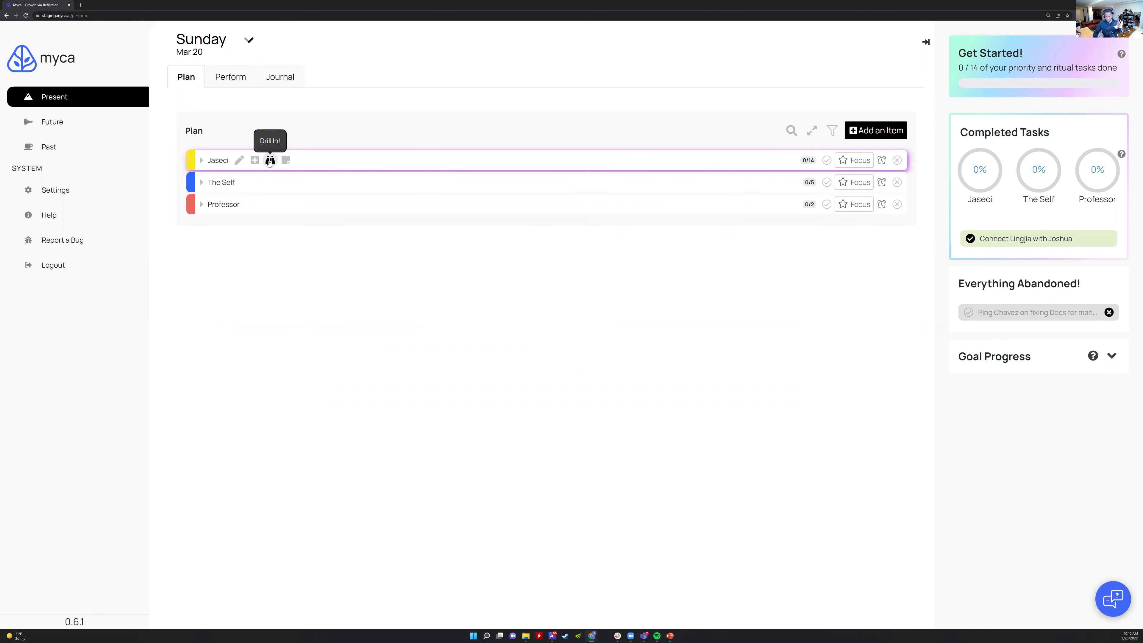
left_click(270, 160)
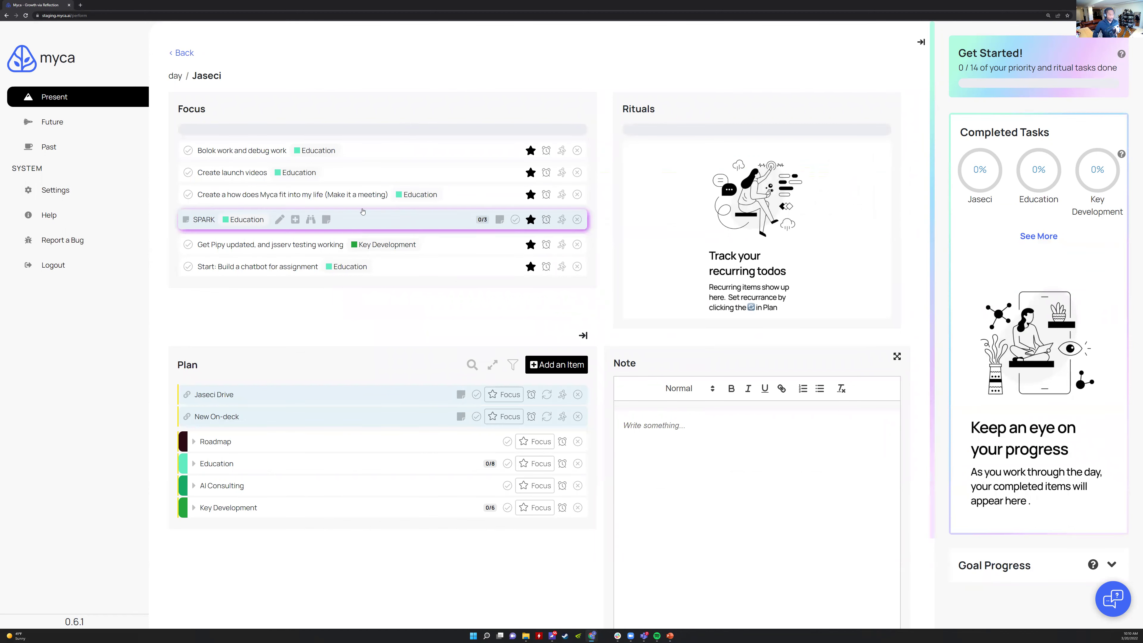
Expand and then collapse all groups in the Jaseci drill-in Plan panel
scroll(302, 379, "down", 2)
scroll(252, 451, "up", 2)
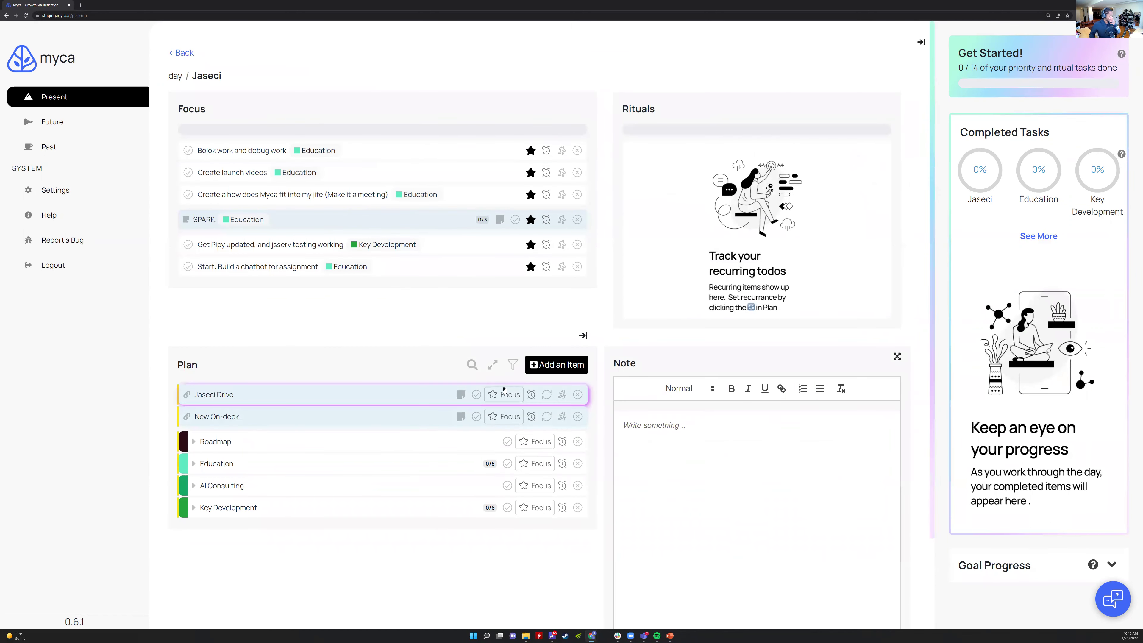
left_click(492, 365)
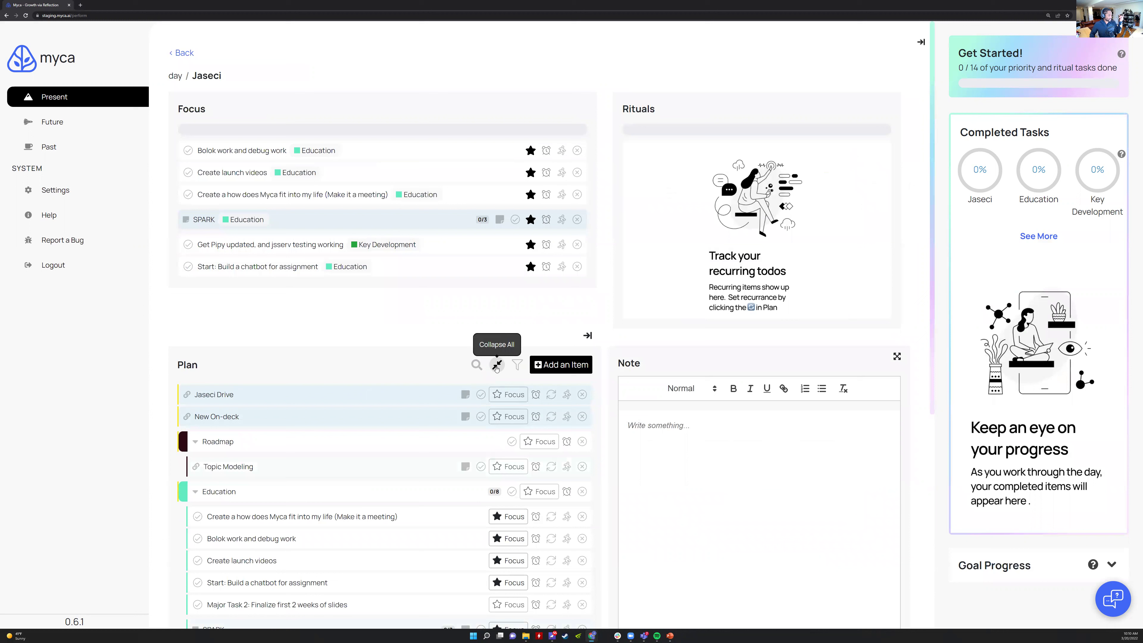
left_click(496, 365)
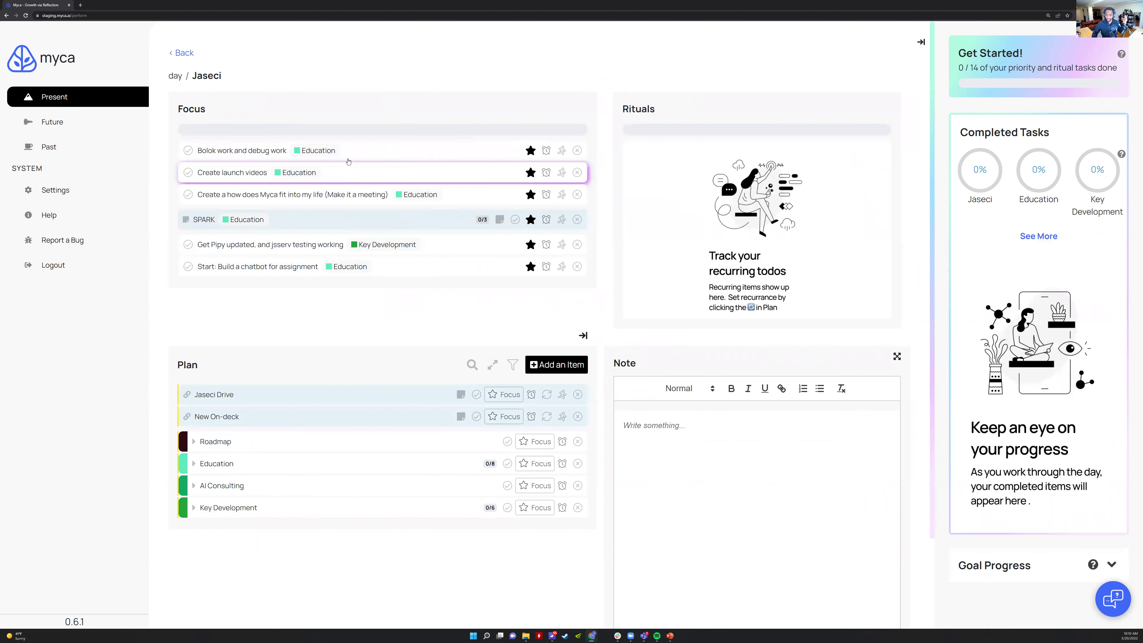
scroll(233, 226, "down", 2)
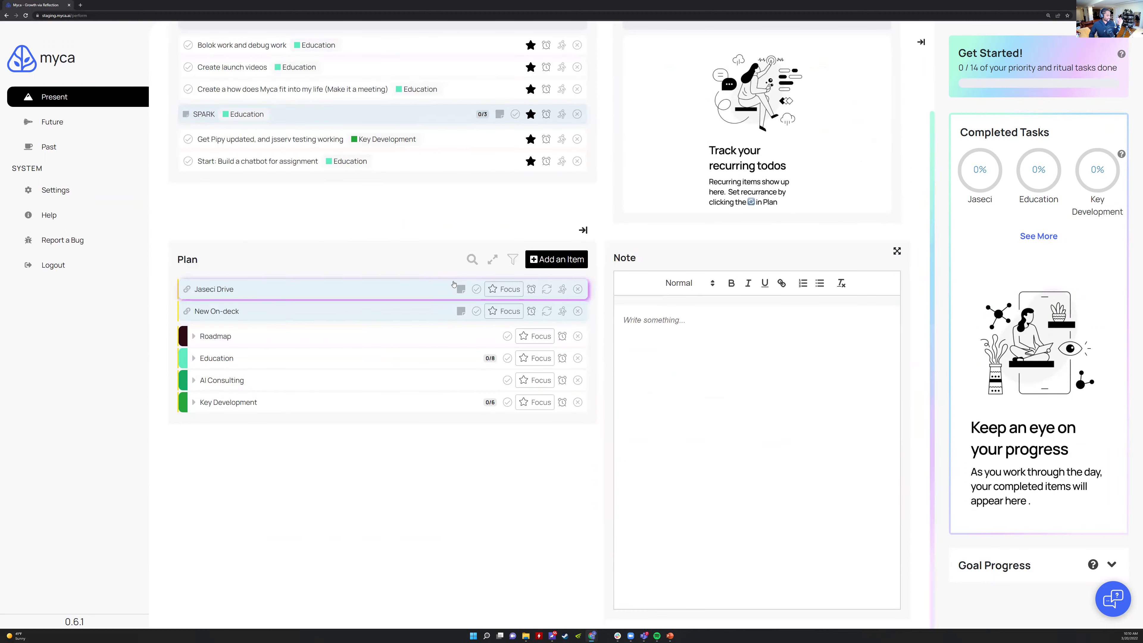
Expand all Jaseci plan groups again and scroll through the Roadmap, Education, SPARK and Key Development tasks
left_click(493, 259)
scroll(299, 156, "down", 2)
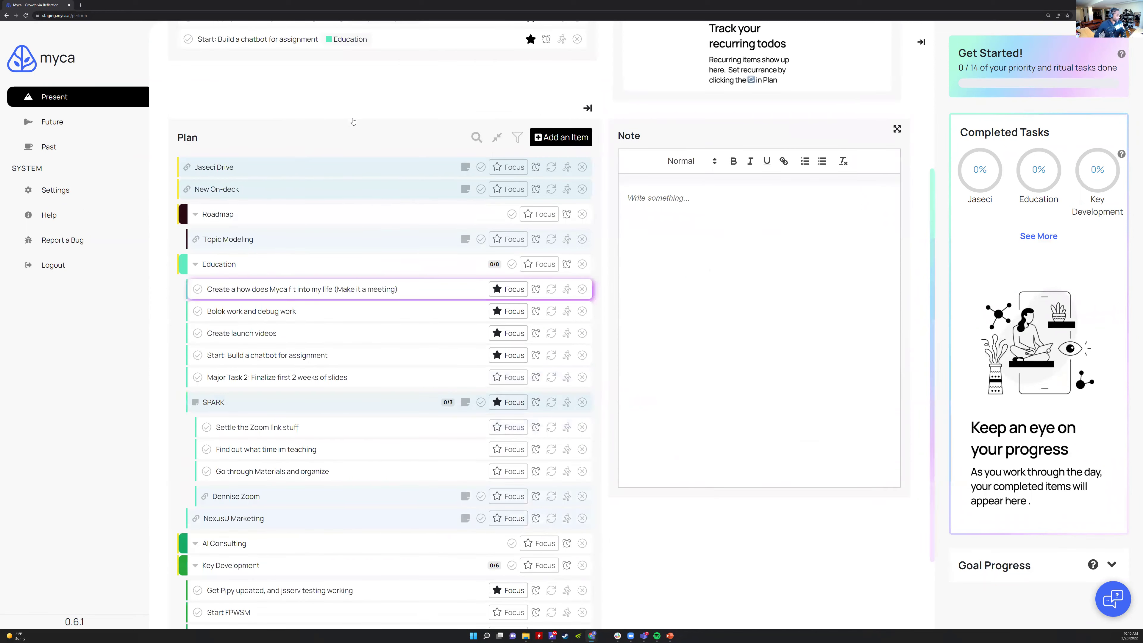
scroll(353, 122, "down", 2)
scroll(229, 315, "up", 2)
scroll(247, 154, "down", 3)
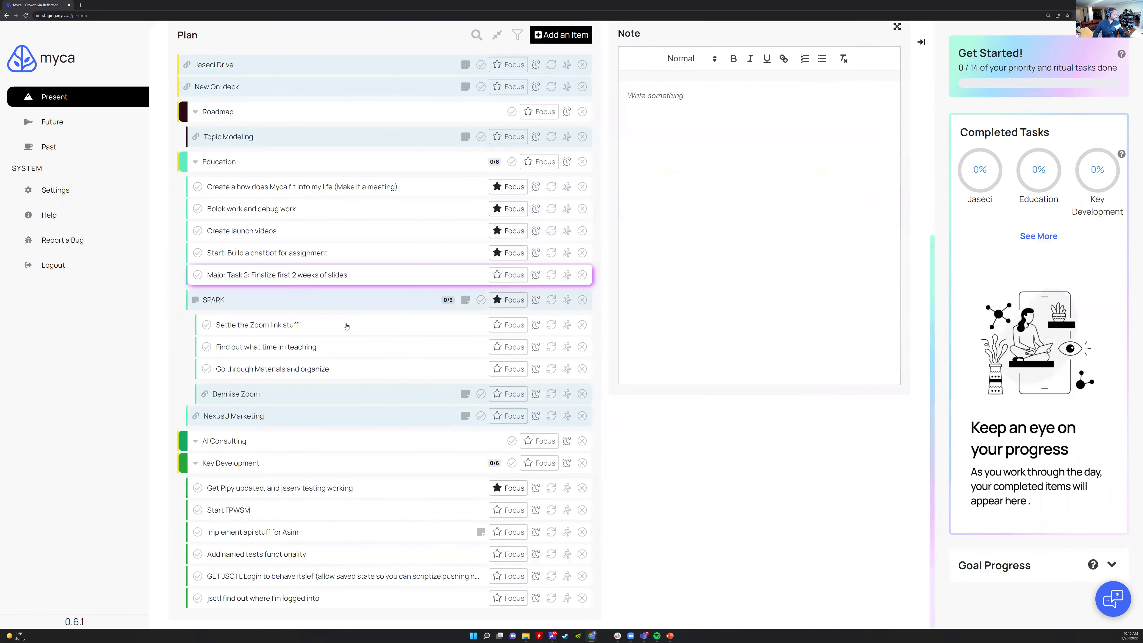
scroll(364, 171, "up", 3)
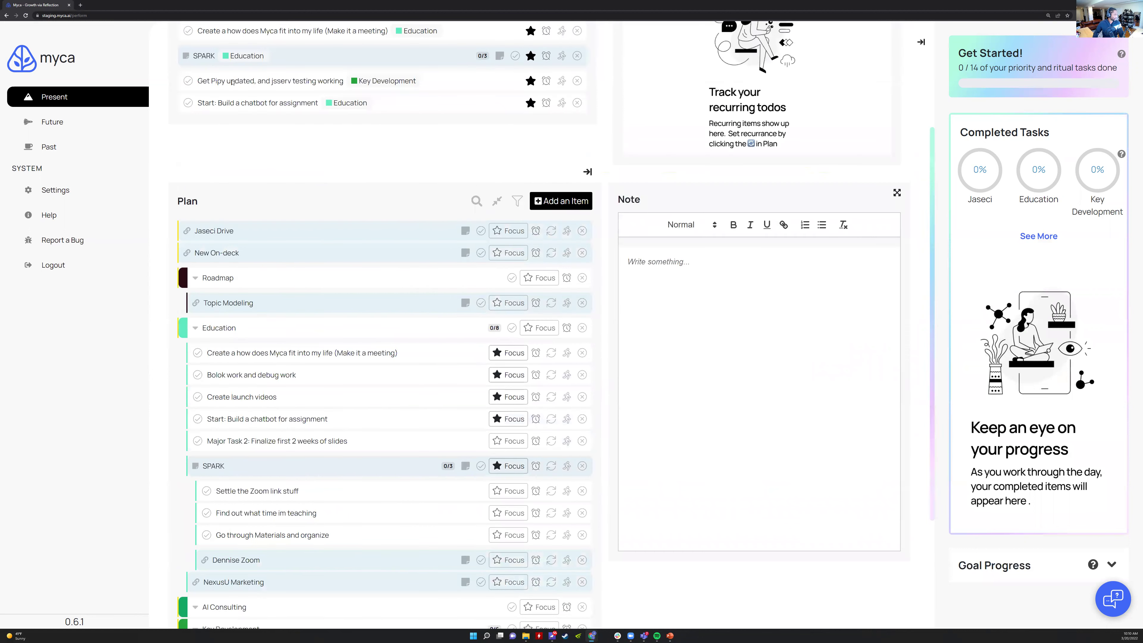
scroll(233, 82, "up", 2)
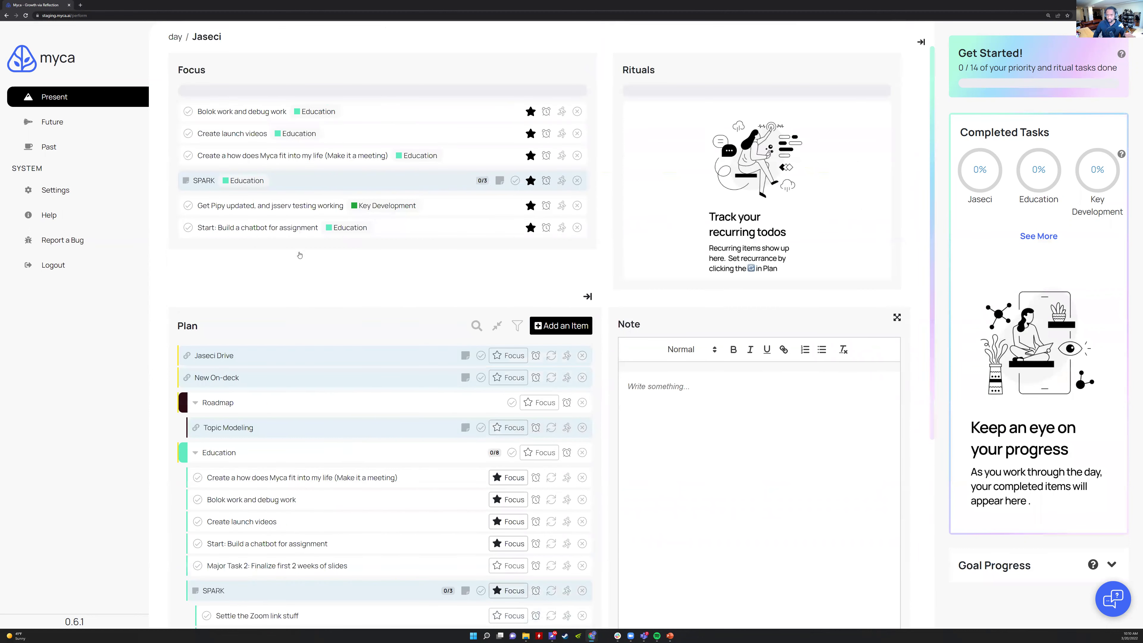
scroll(299, 256, "down", 2)
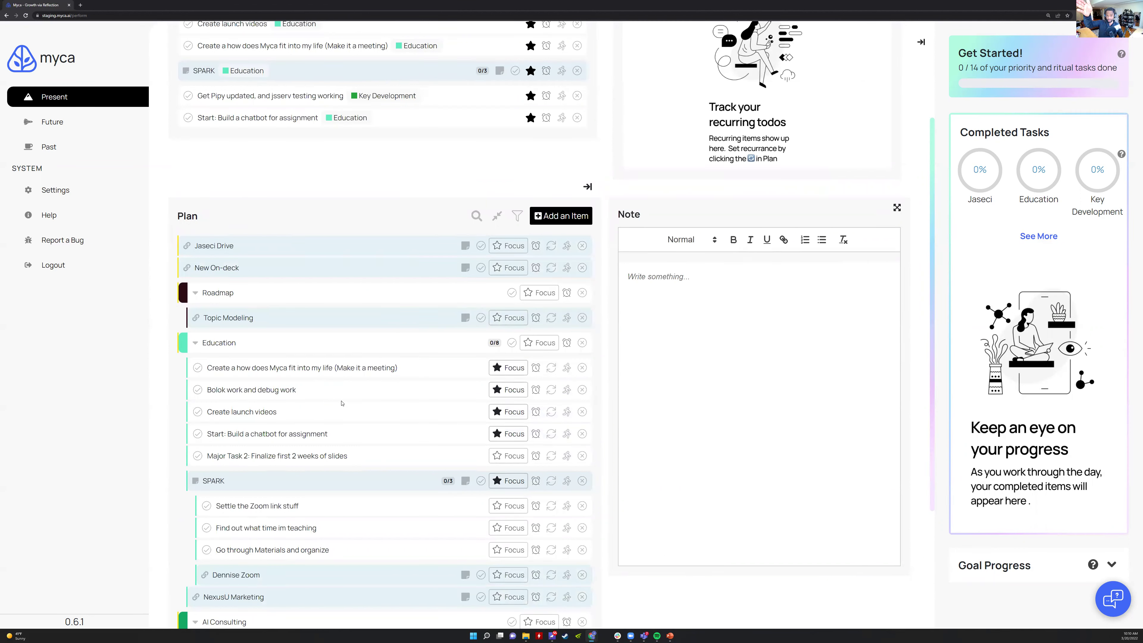
scroll(310, 306, "down", 2)
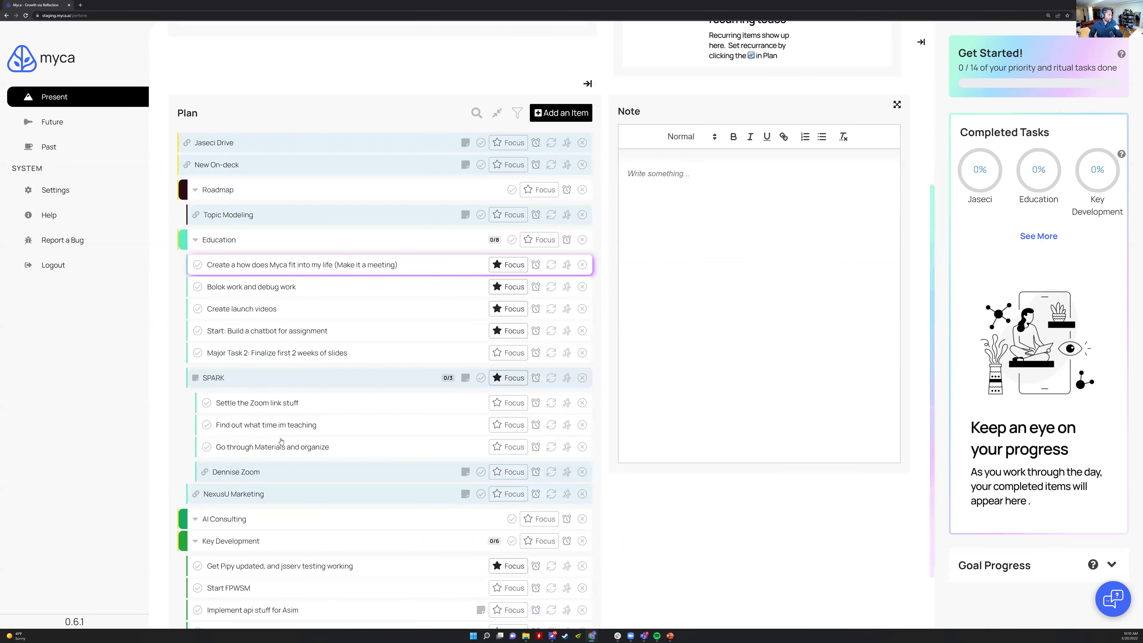
scroll(270, 360, "down", 2)
scroll(236, 391, "up", 5)
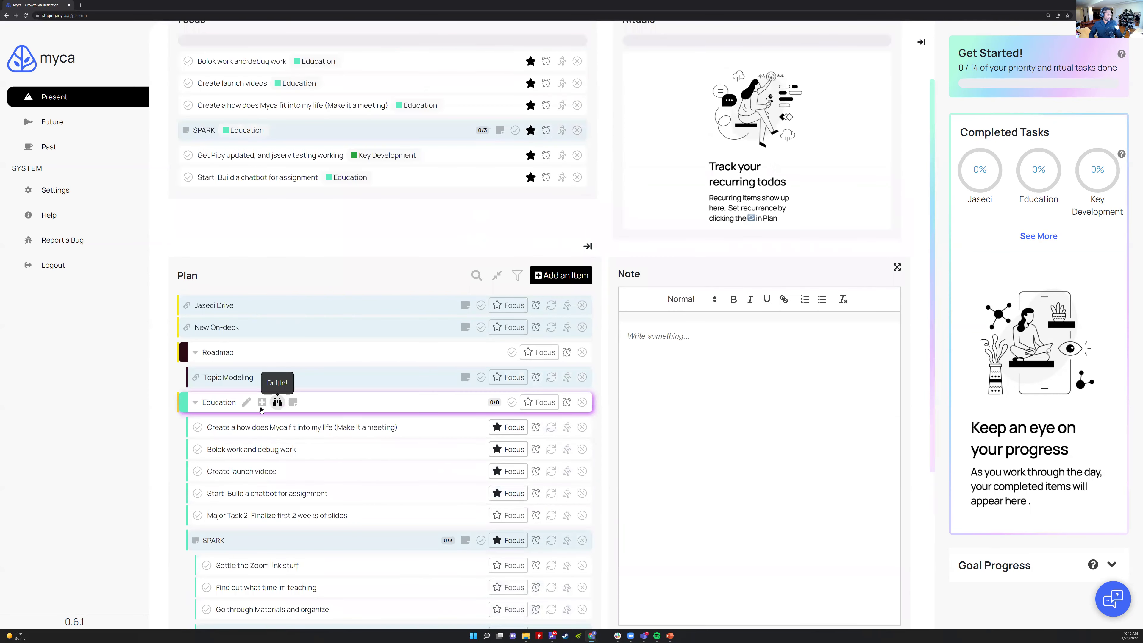
scroll(282, 402, "up", 1)
Drill into the Education group to show only its tasks
left_click(278, 429)
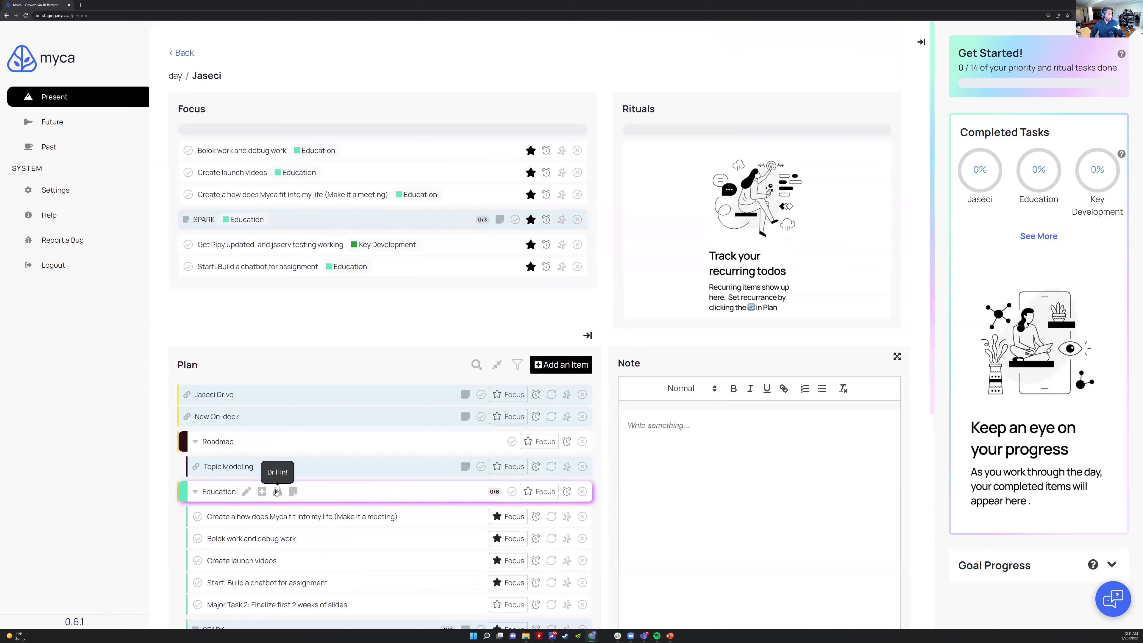
left_click(277, 492)
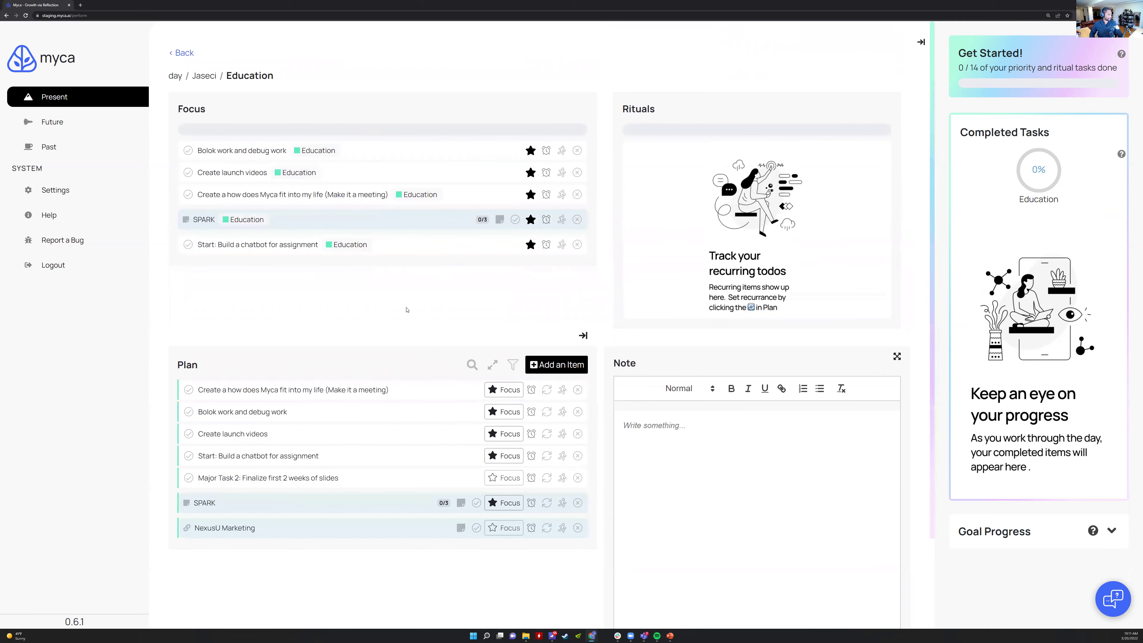
scroll(301, 347, "down", 2)
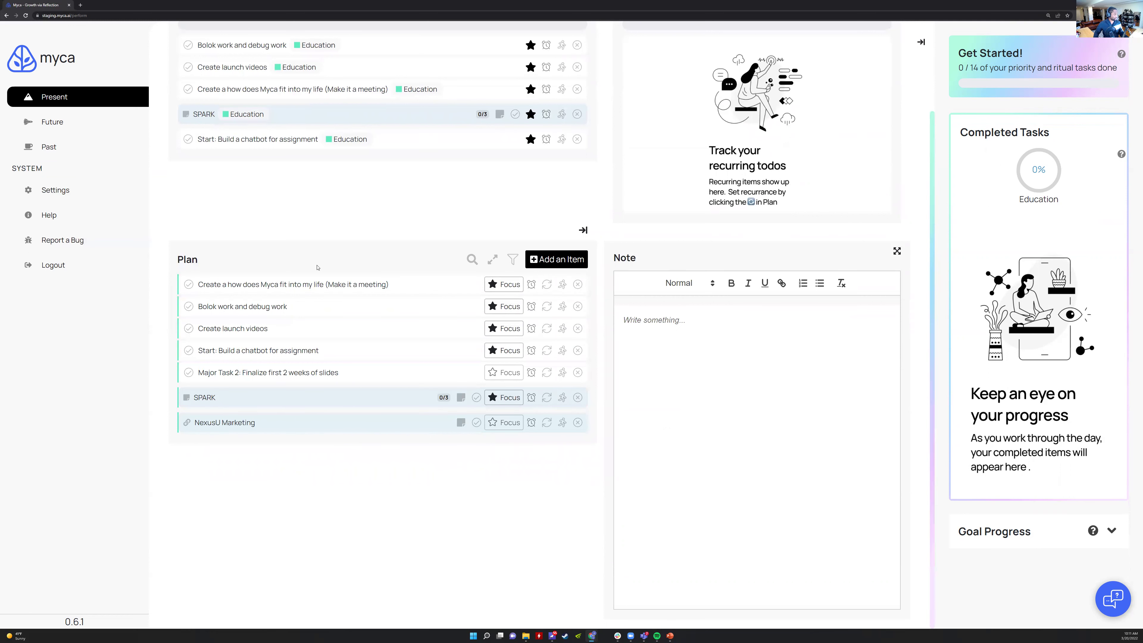
Expand SPARK's subtasks and view its attached note, then return to the Education view
left_click(208, 403)
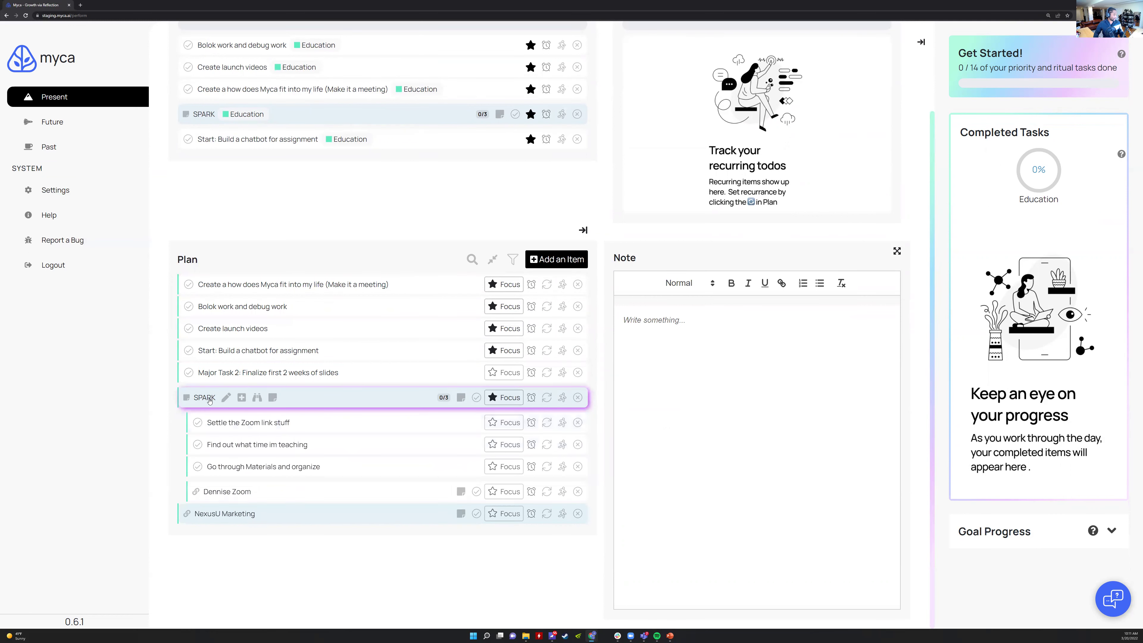
left_click(268, 398)
key("ctrl+a")
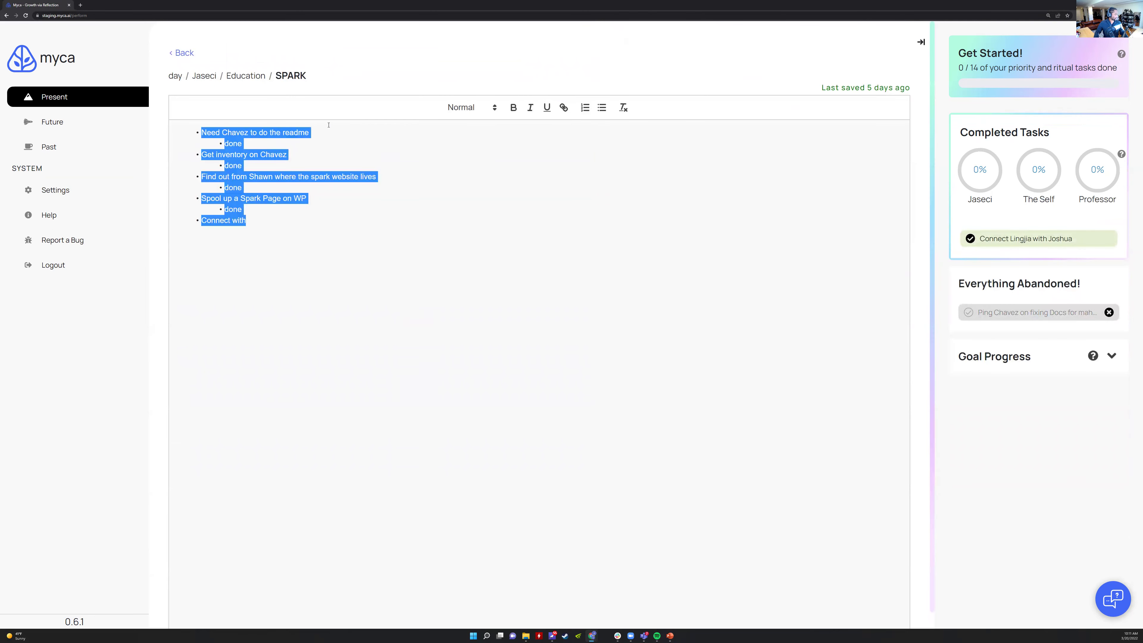
left_click(182, 53)
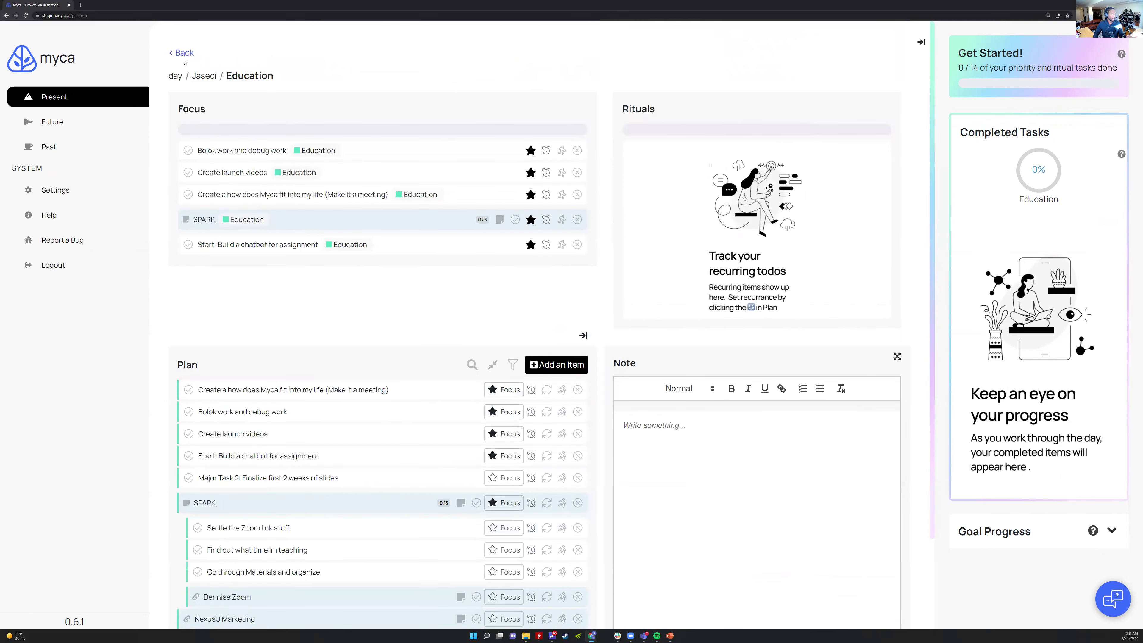
Go back to the Sunday Mar 20 Perform lists and open the READ MATRA ritual's edit dialog
left_click(181, 56)
left_click(178, 58)
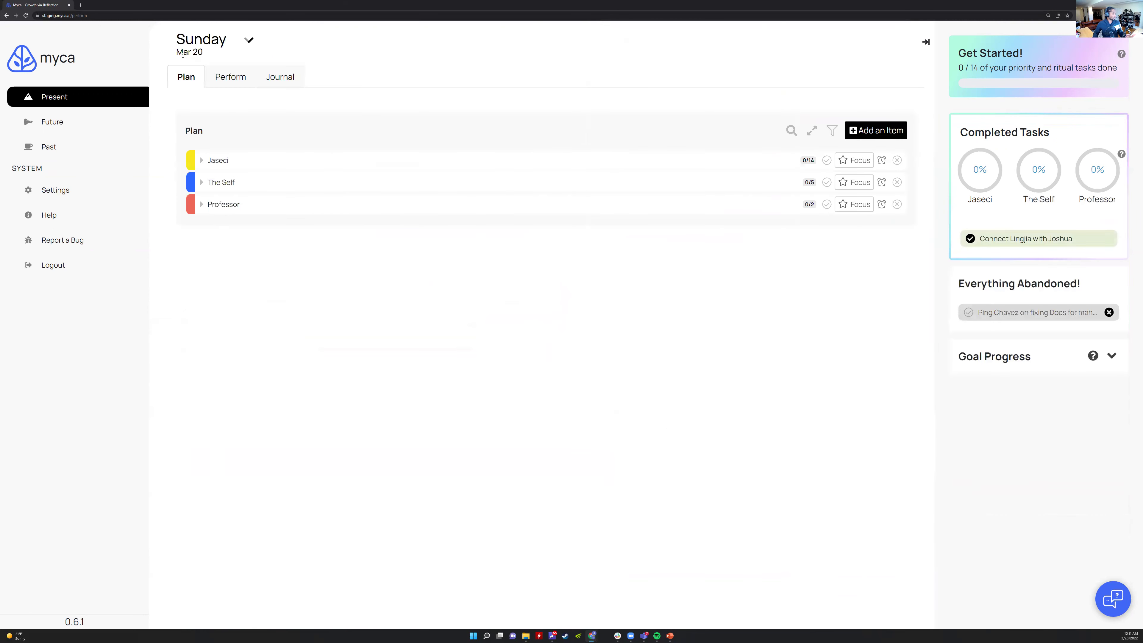
left_click(231, 76)
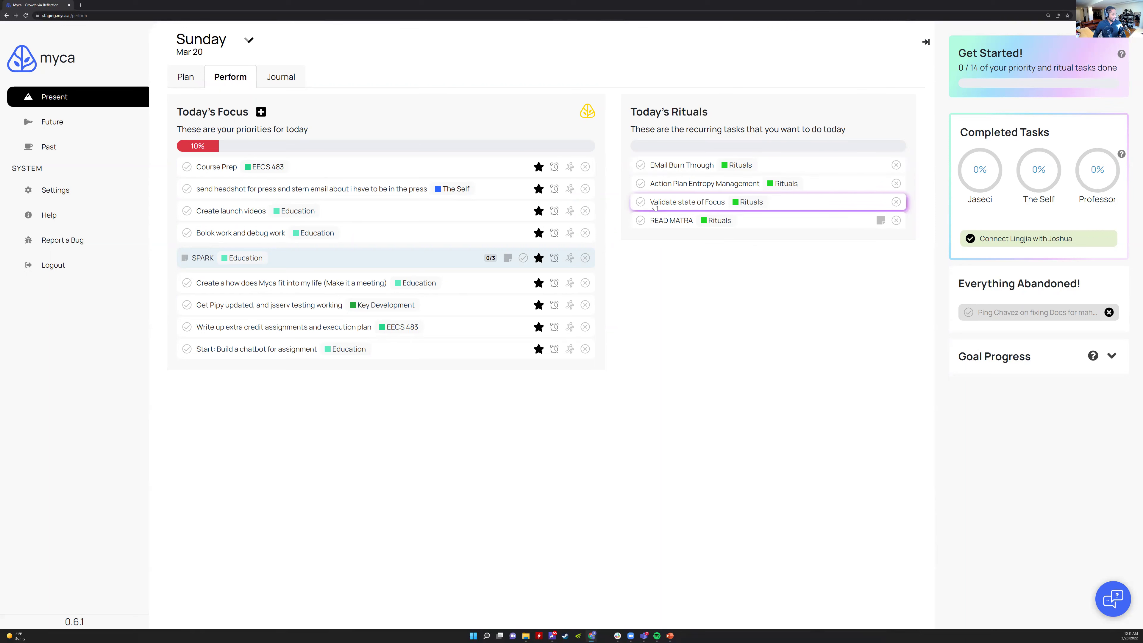
left_click(682, 227)
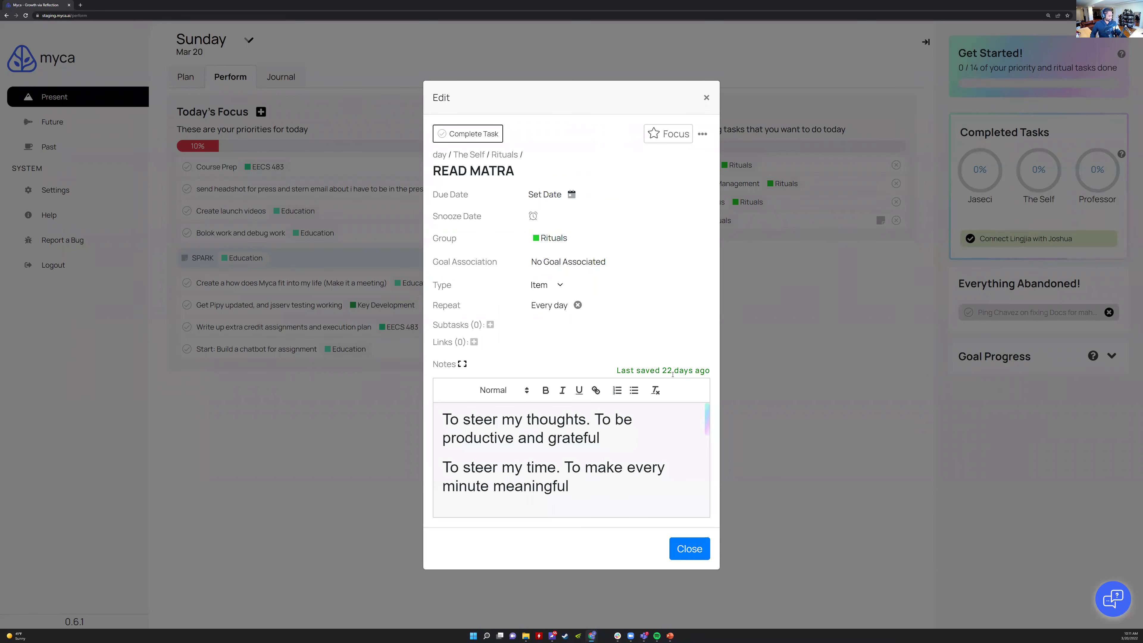
Open READ MATRA's notes full-page and highlight the opening lines and Pause, Let go, Be present
left_click(463, 363)
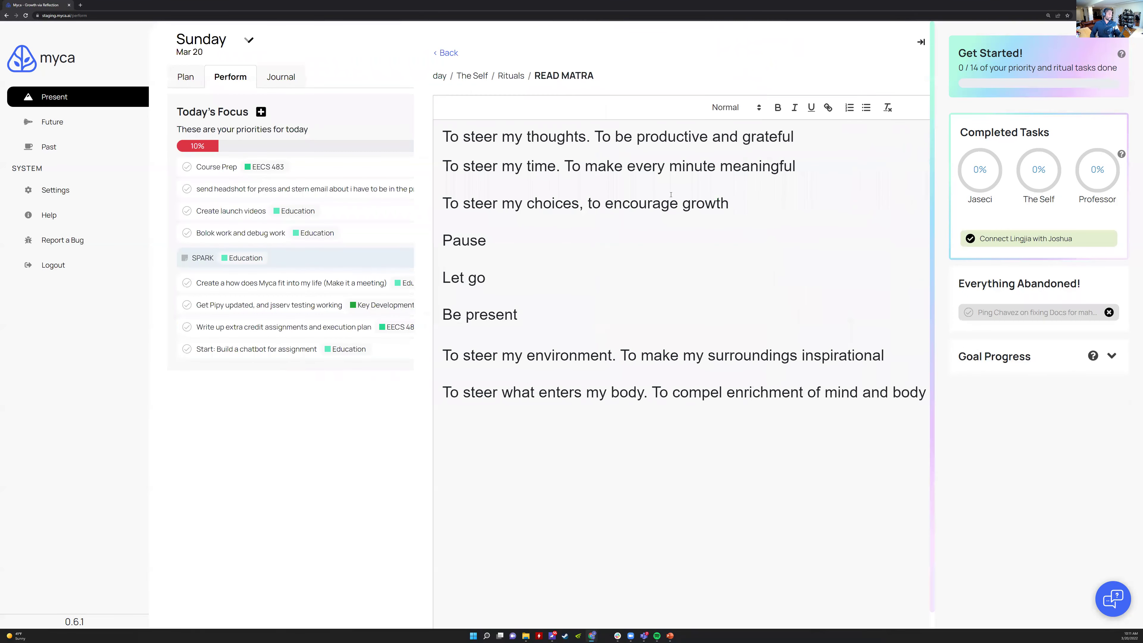
left_click_drag(219, 136, 360, 136)
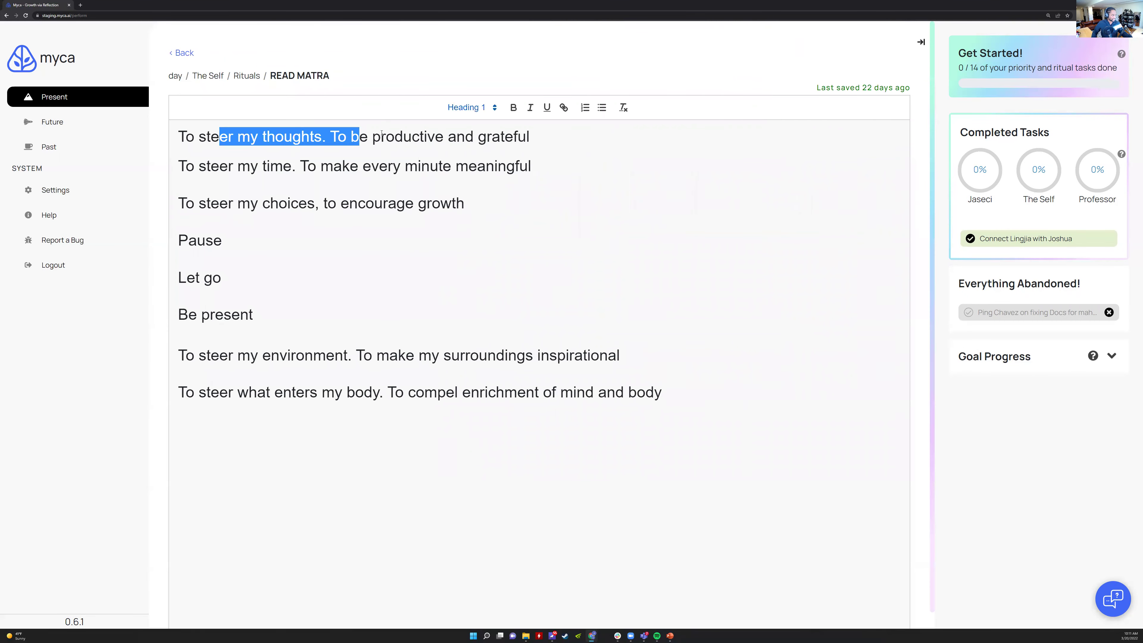
left_click(542, 151)
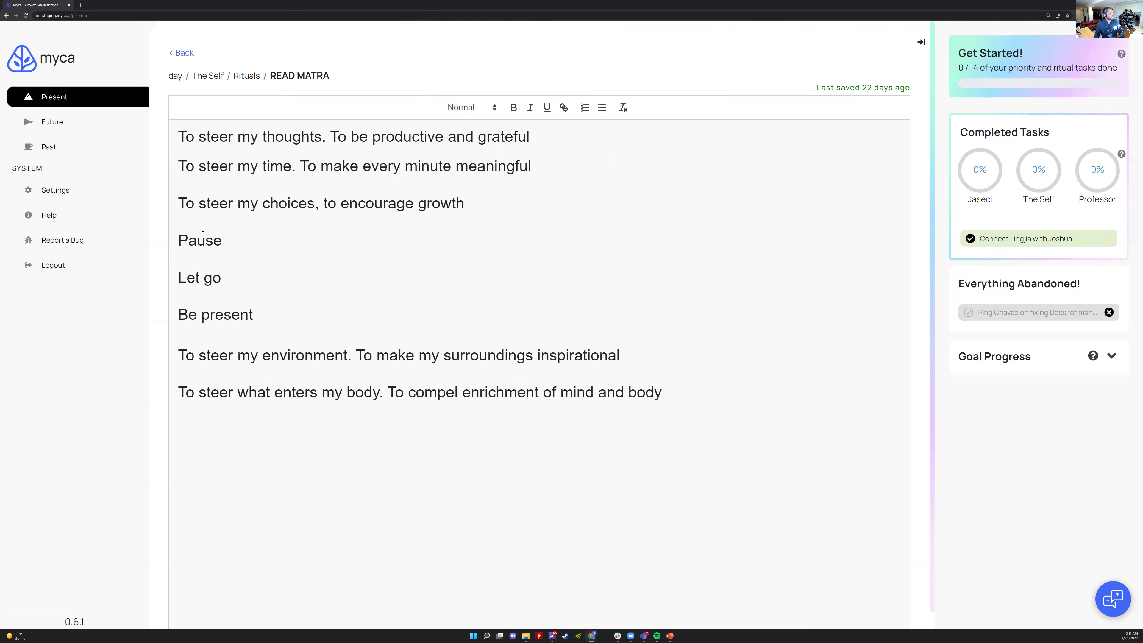
left_click(375, 156)
left_click_drag(238, 167, 411, 165)
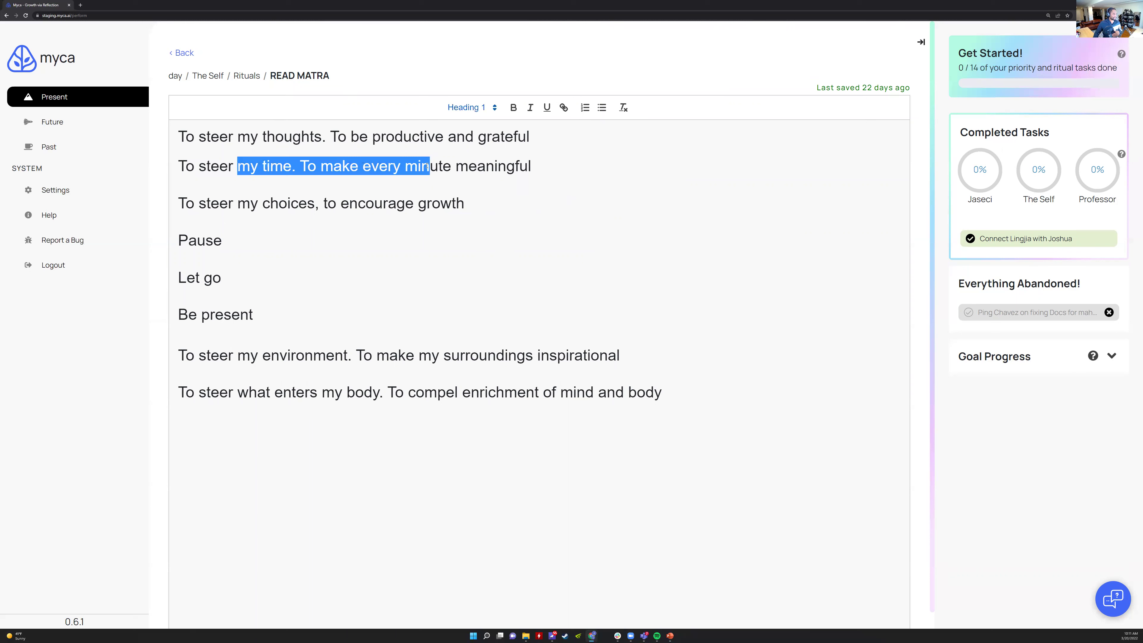
left_click(319, 204)
left_click_drag(218, 204, 396, 203)
left_click_drag(426, 204, 415, 207)
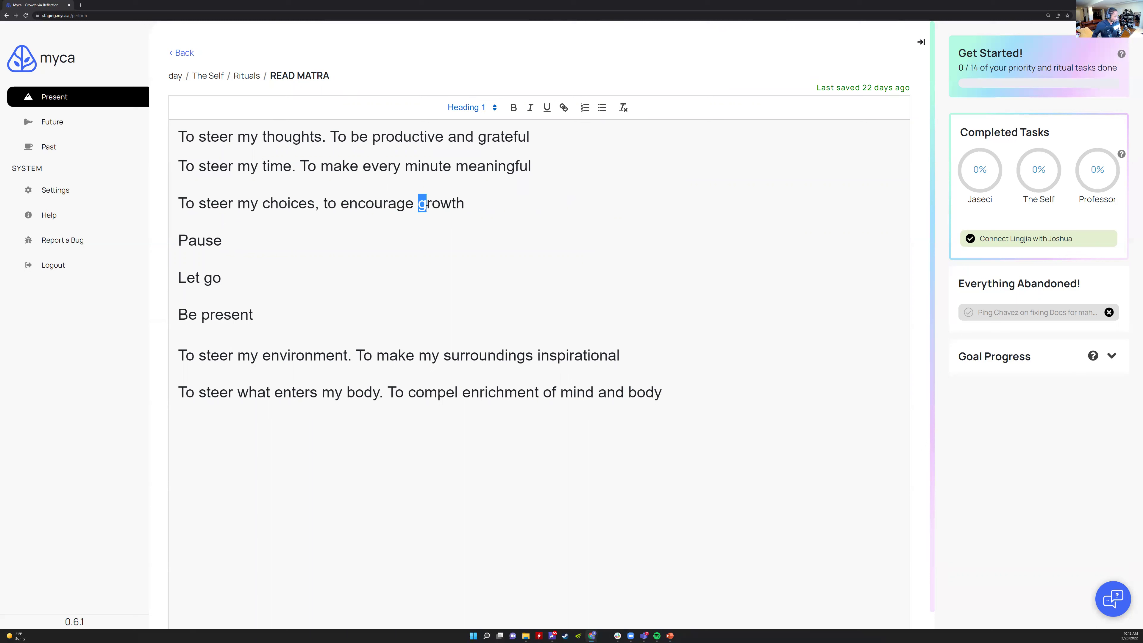
left_click_drag(466, 204, 178, 135)
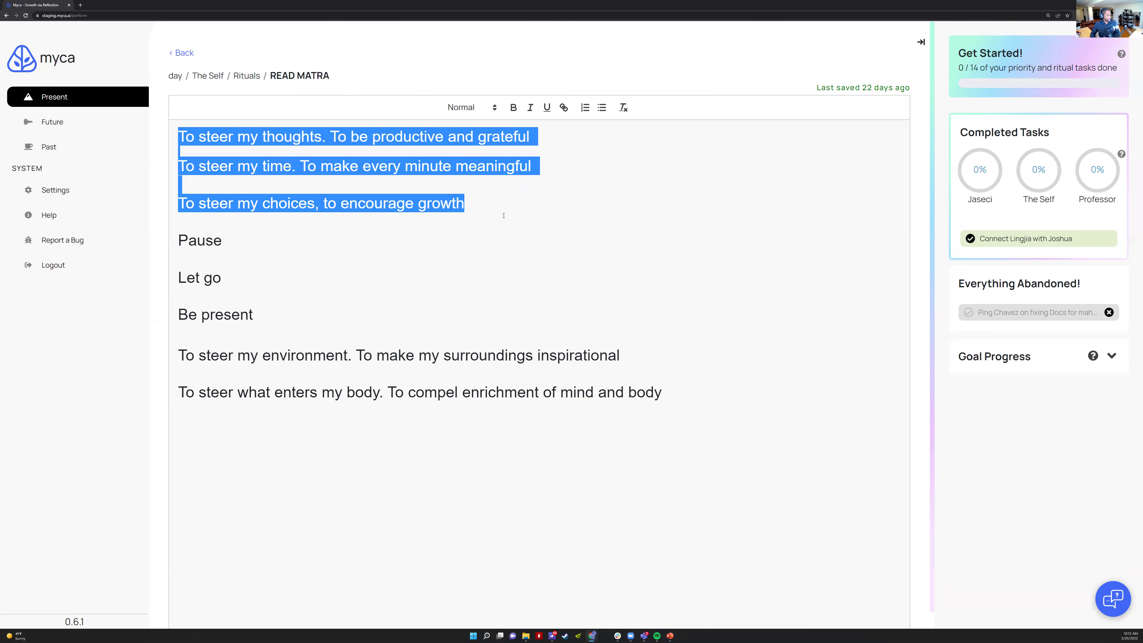
left_click_drag(175, 238, 257, 318)
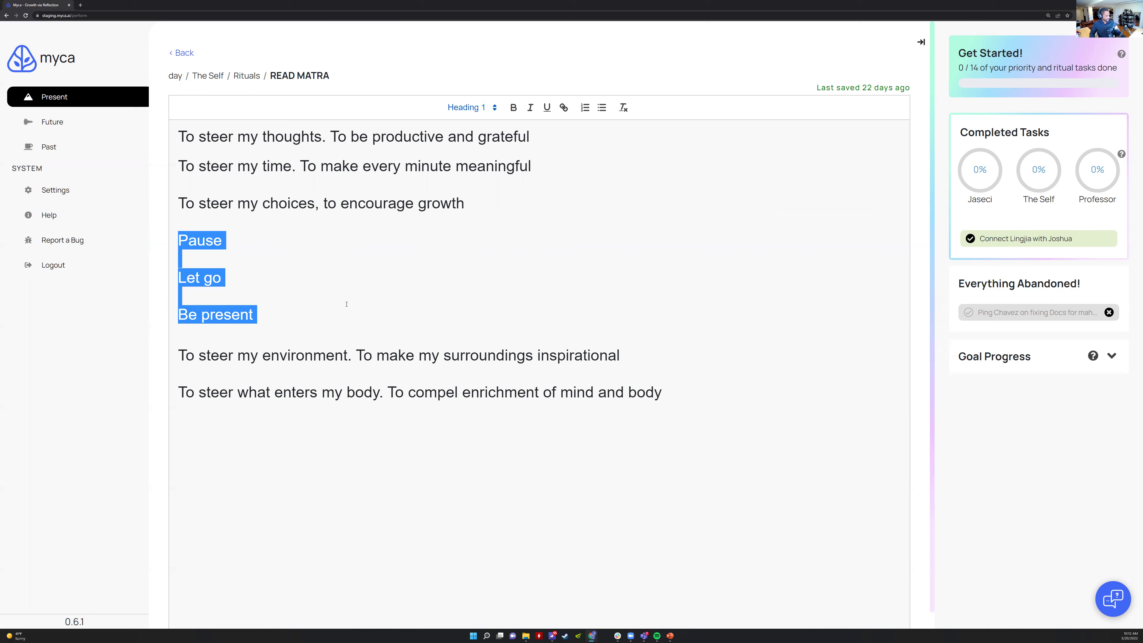
left_click_drag(211, 355, 397, 368)
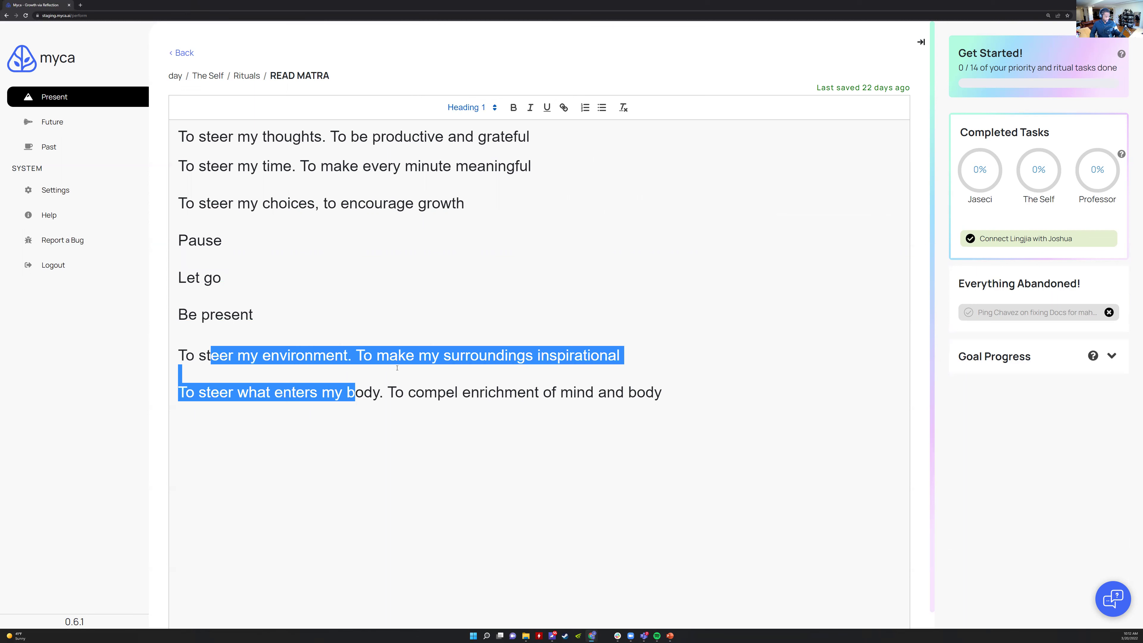
left_click(472, 392)
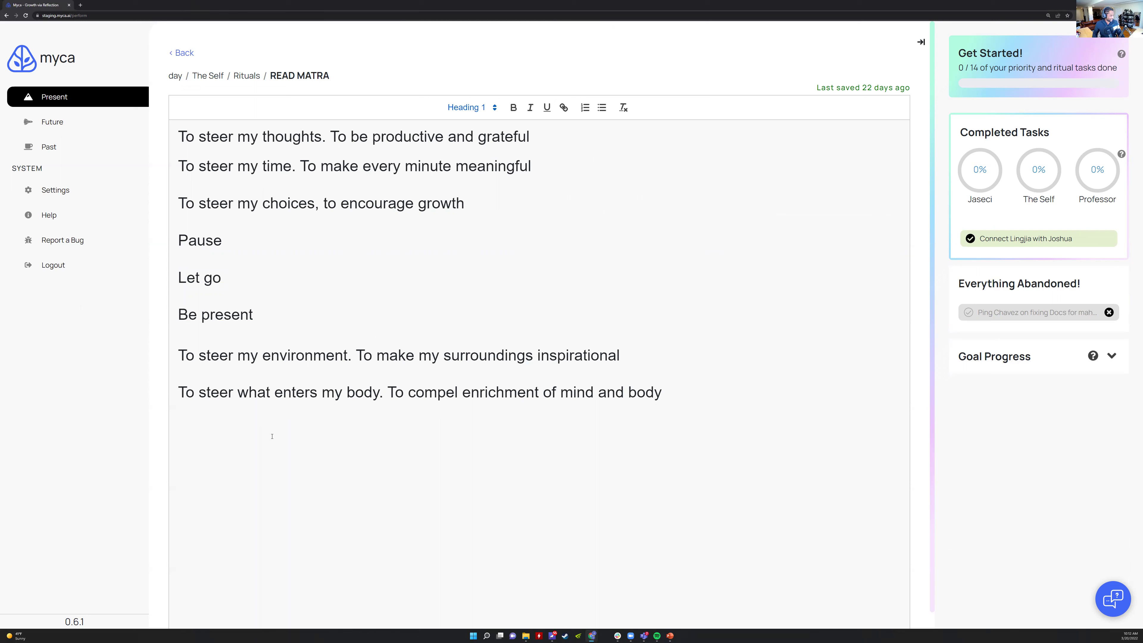
Highlight 'To steer my environment' and the final mantra lines, then return to Perform
left_click(211, 332)
left_click_drag(357, 355, 178, 355)
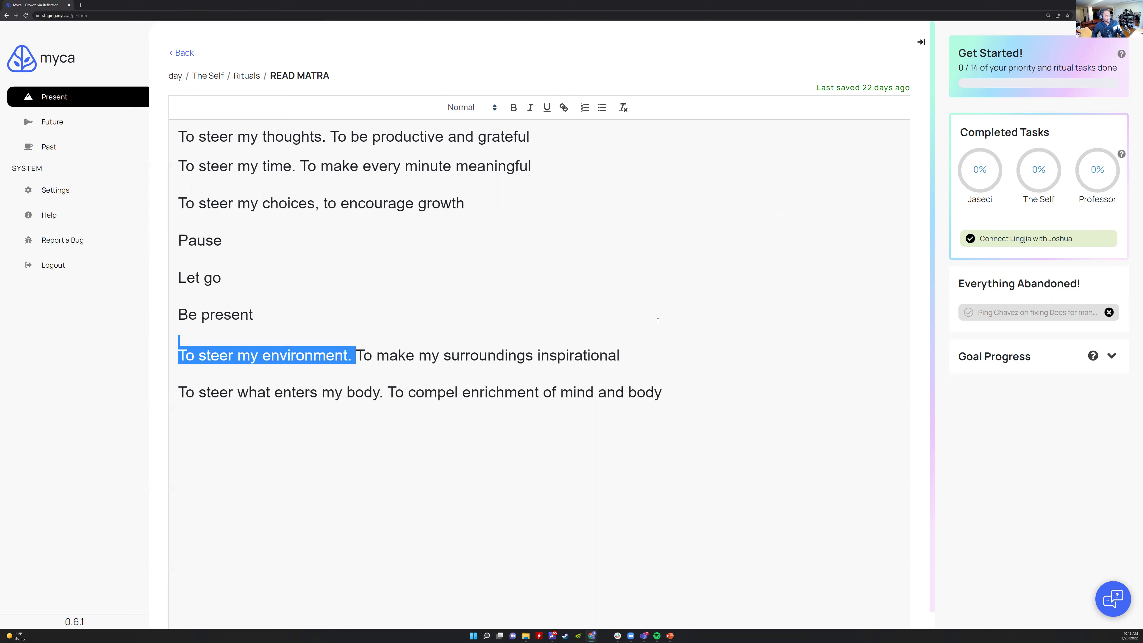
left_click(543, 371)
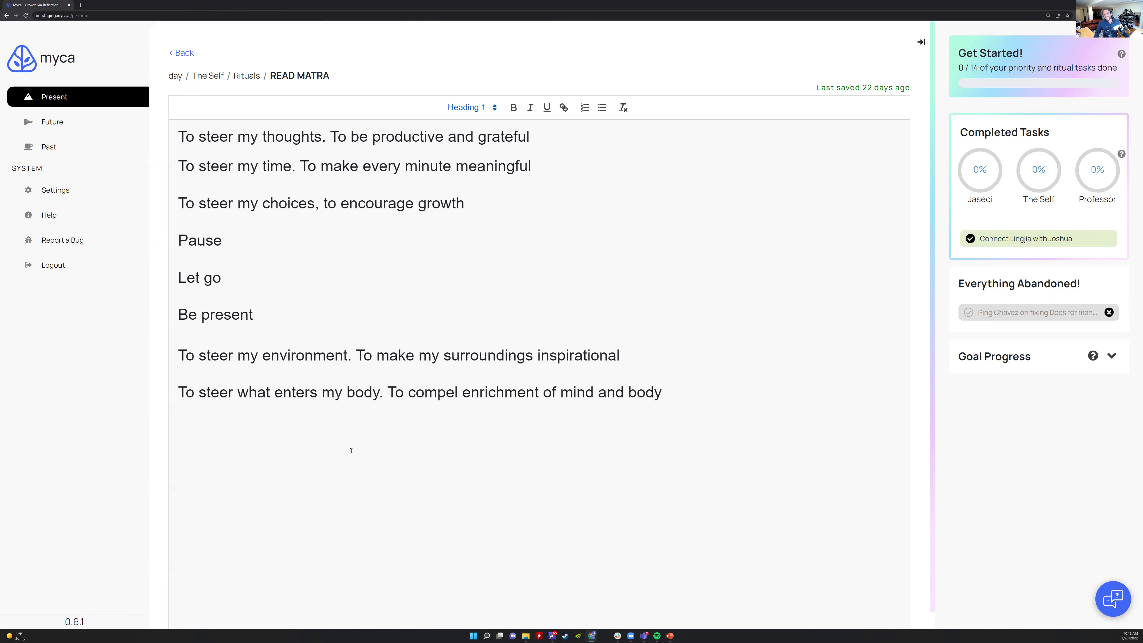
left_click(456, 392)
left_click_drag(456, 392, 269, 391)
left_click(480, 392)
left_click_drag(662, 391, 323, 392)
left_click_drag(457, 392, 178, 373)
left_click(506, 355)
key("ctrl+shift+Home")
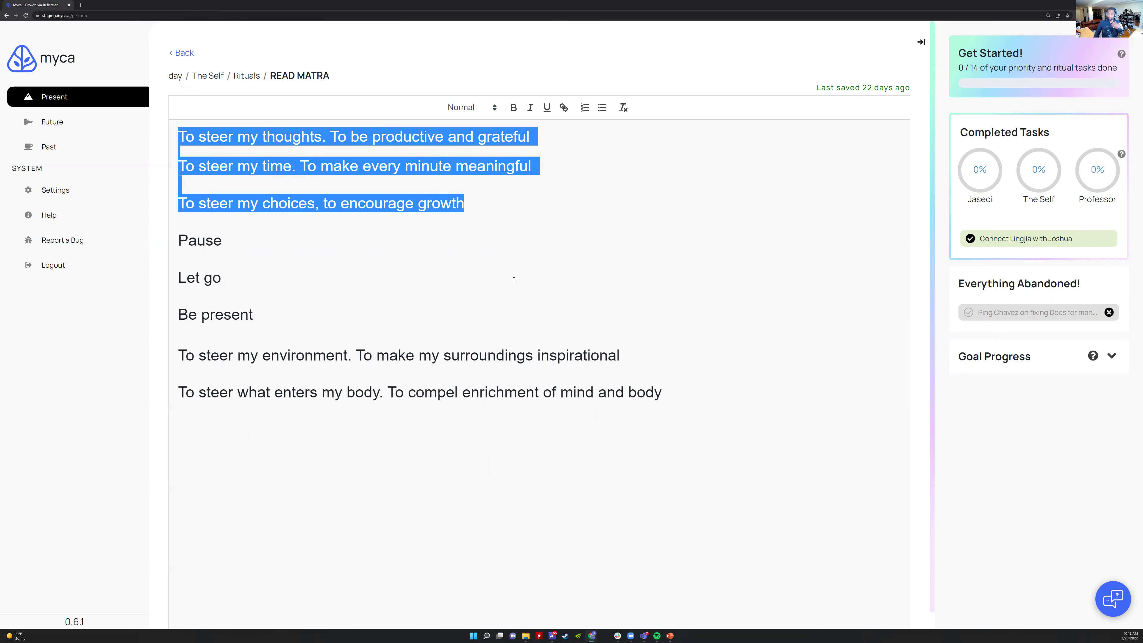
left_click(529, 236)
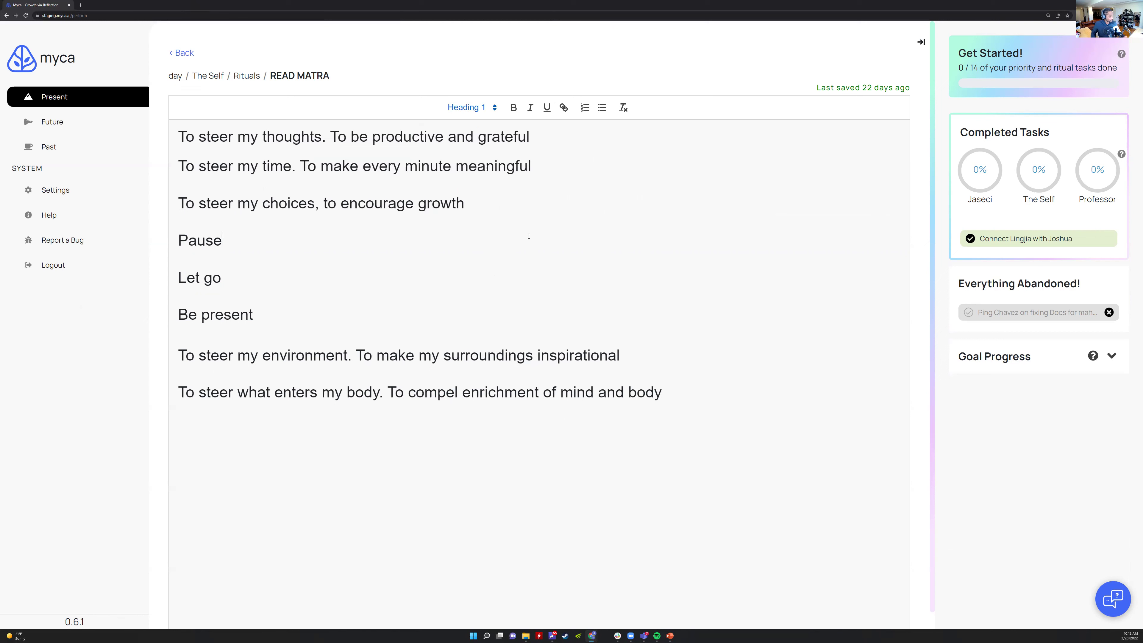
key("Up")
left_click(183, 53)
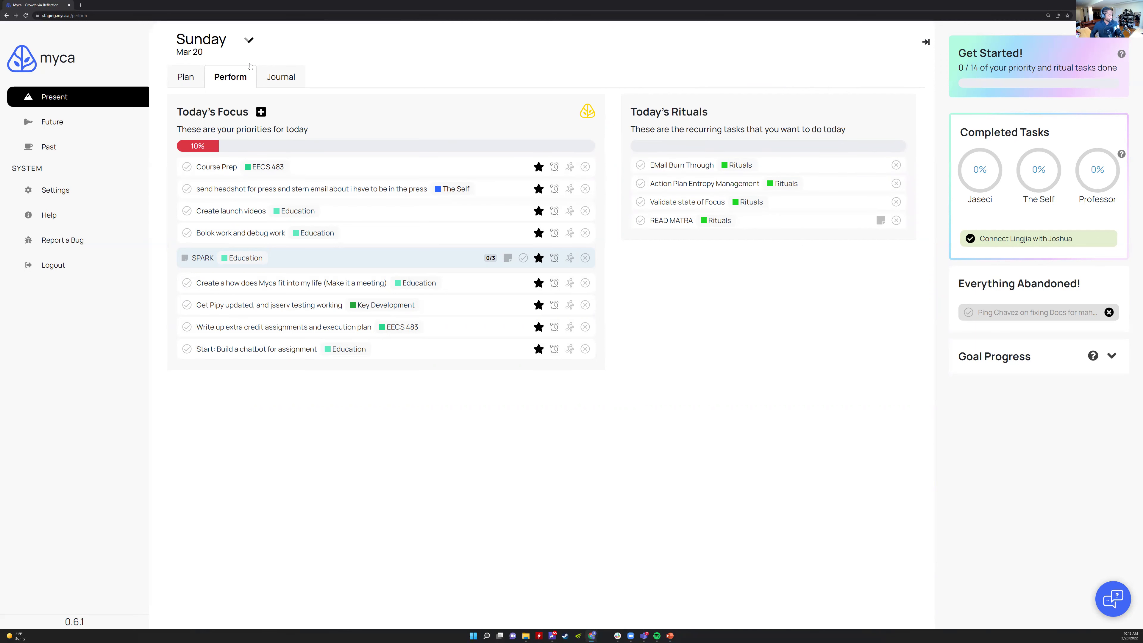
Expand every group in the day's Plan, scroll through all tasks, then return to Perform
left_click(186, 78)
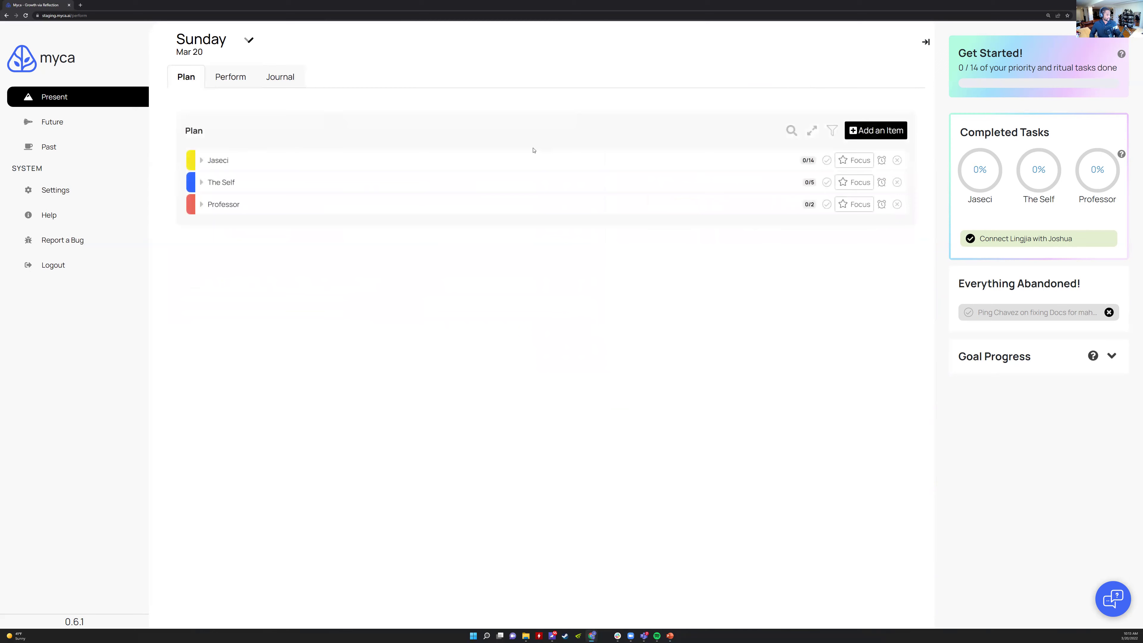
left_click(812, 131)
scroll(539, 182, "down", 7)
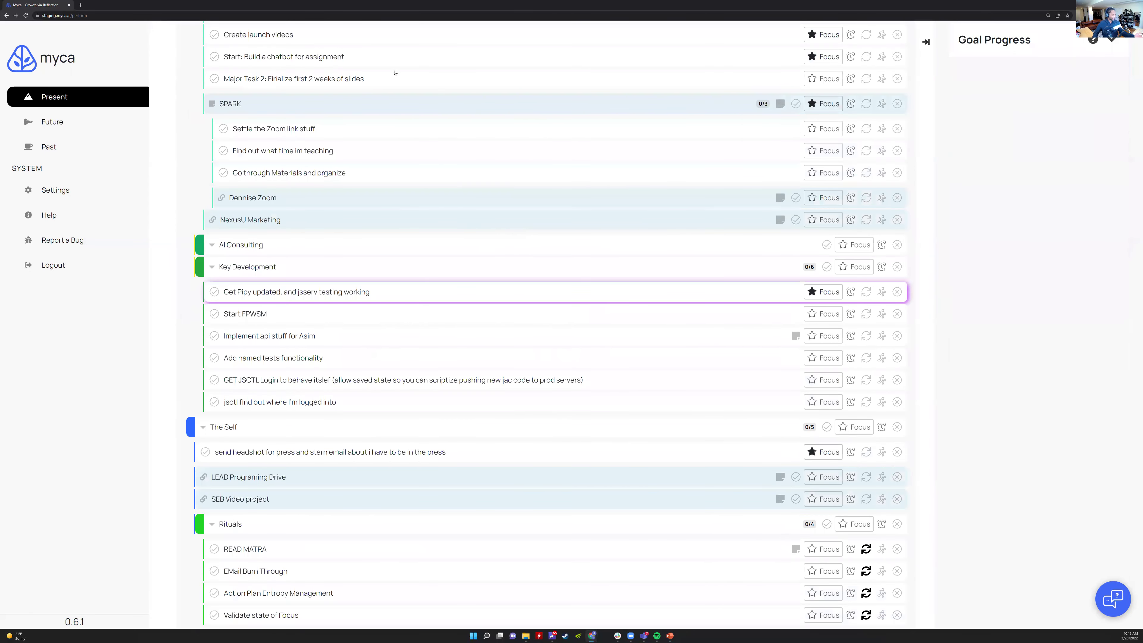
scroll(490, 298, "down", 10)
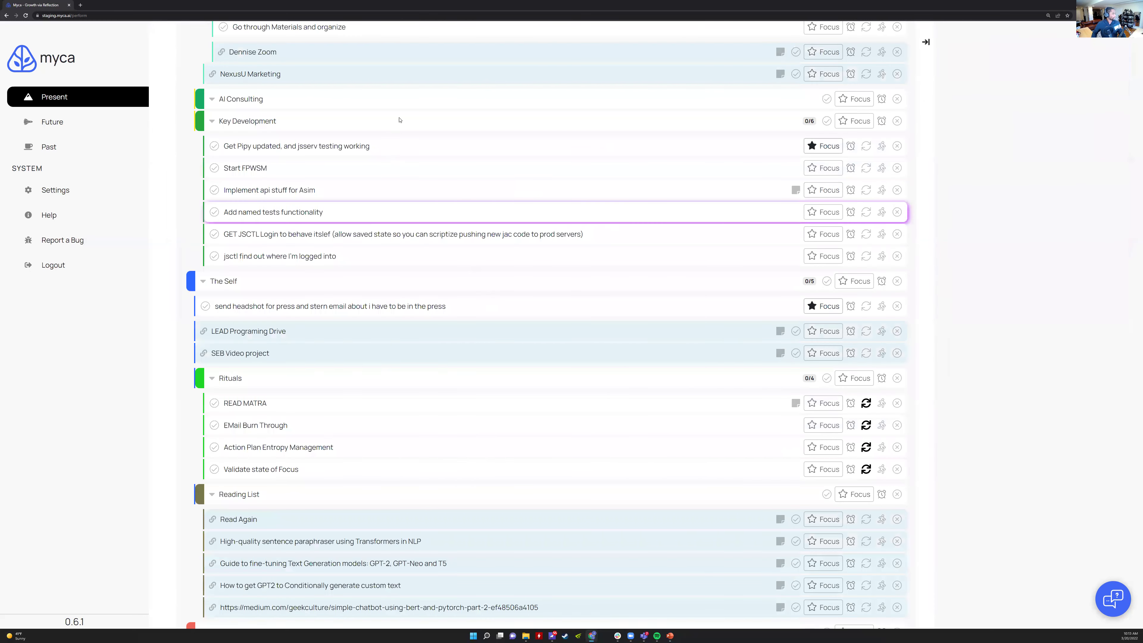
scroll(315, 142, "up", 6)
scroll(208, 64, "up", 4)
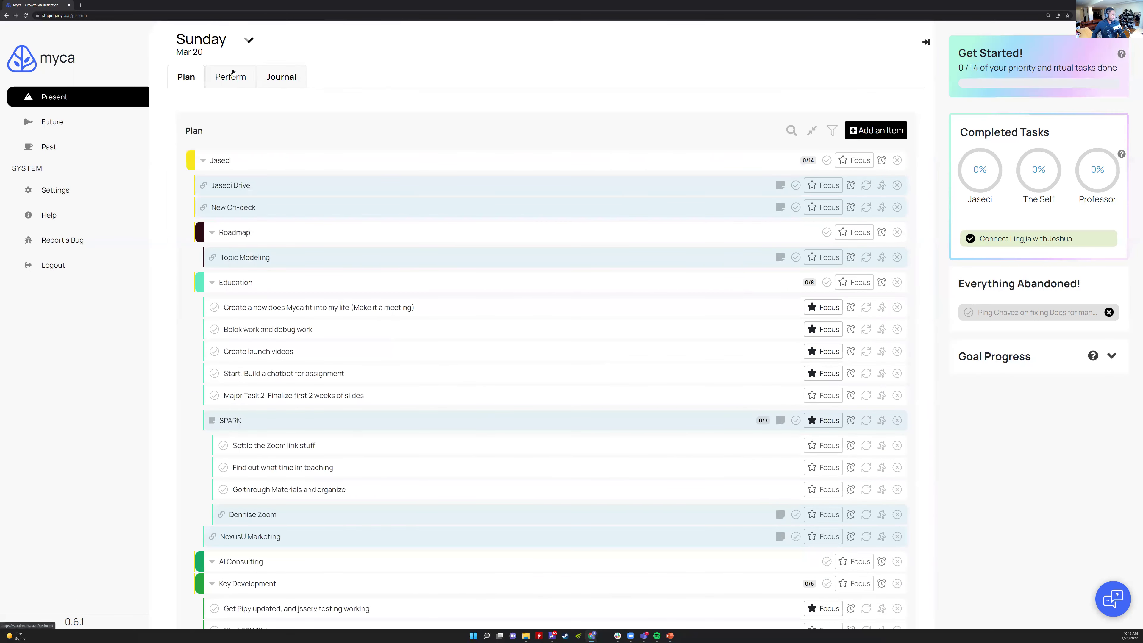
left_click(242, 77)
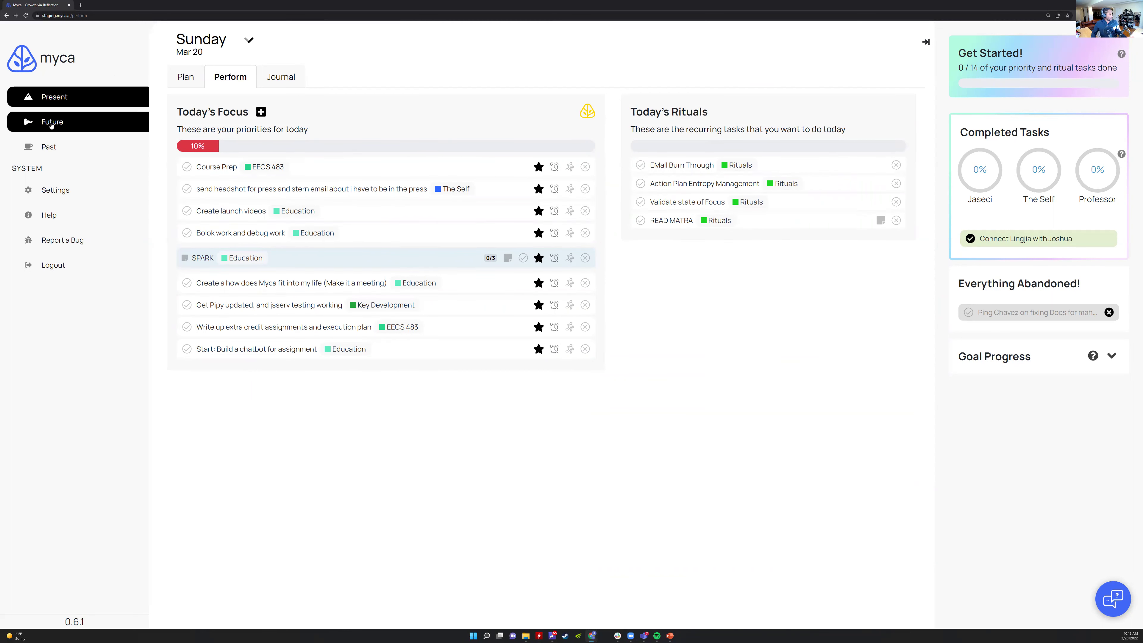
Check the day's Journal and Plan, then open Future goals for the week Mar 14 – Mar 20
left_click(281, 77)
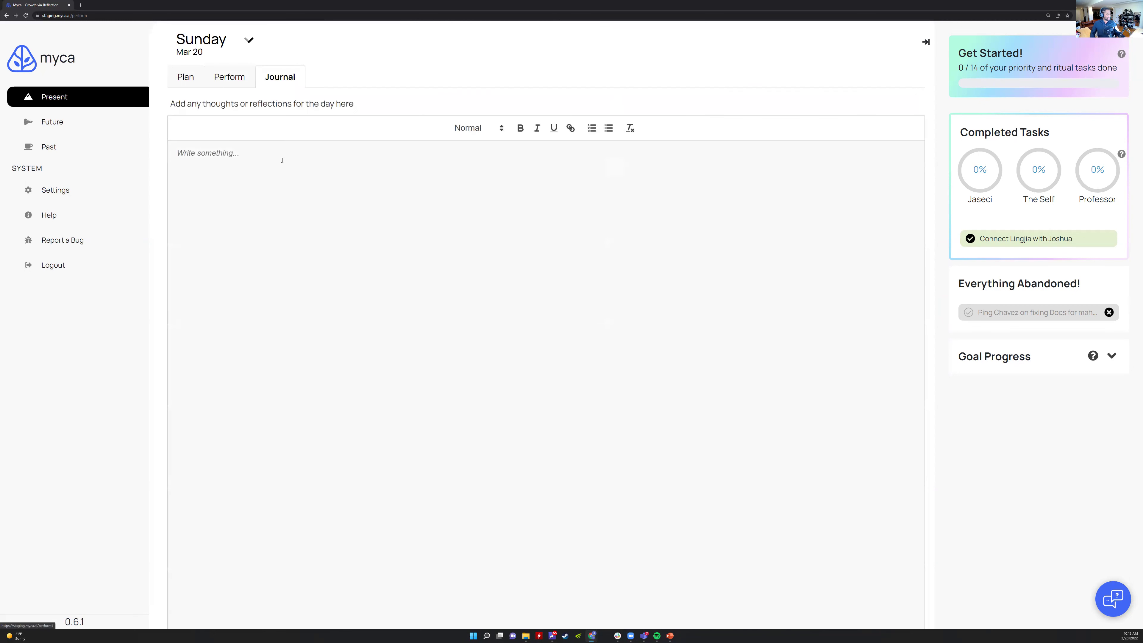
left_click(236, 78)
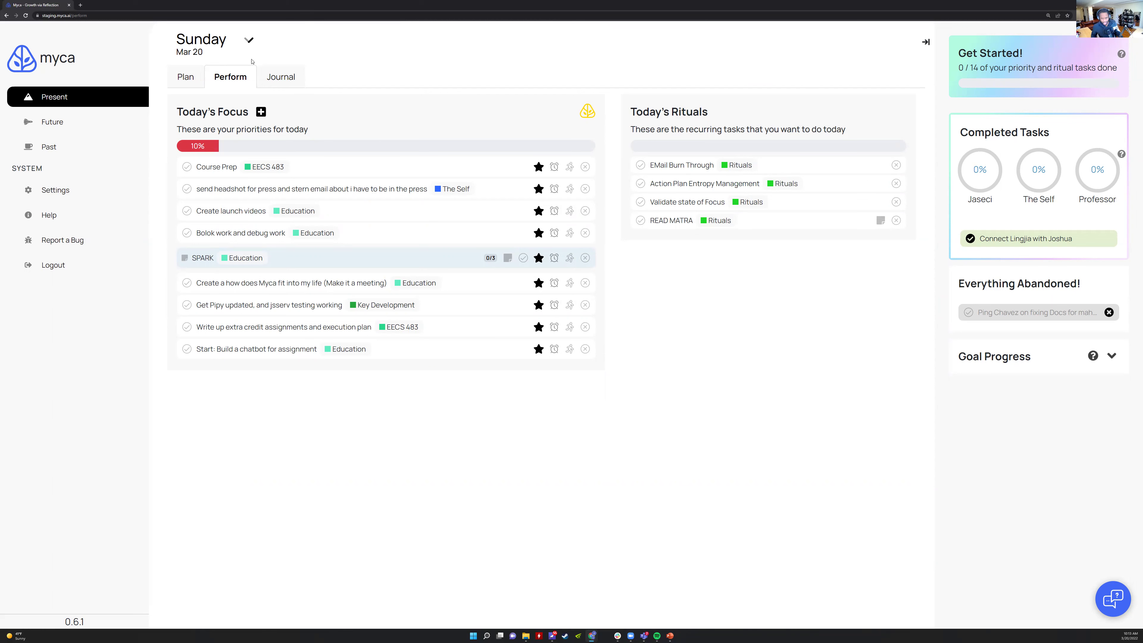
left_click(189, 80)
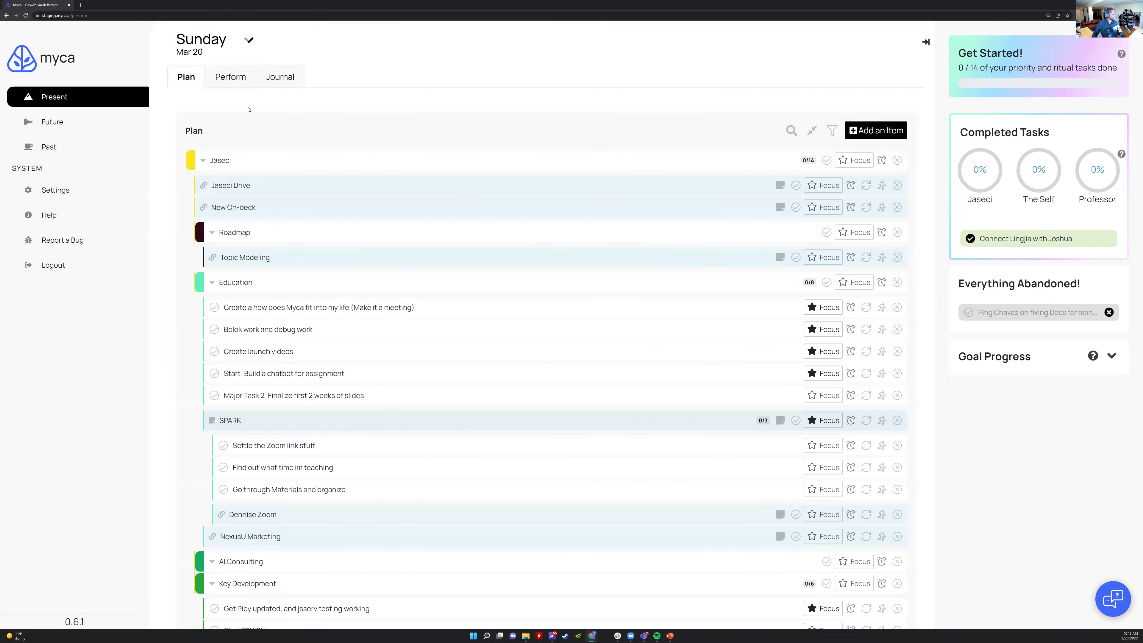
left_click(230, 84)
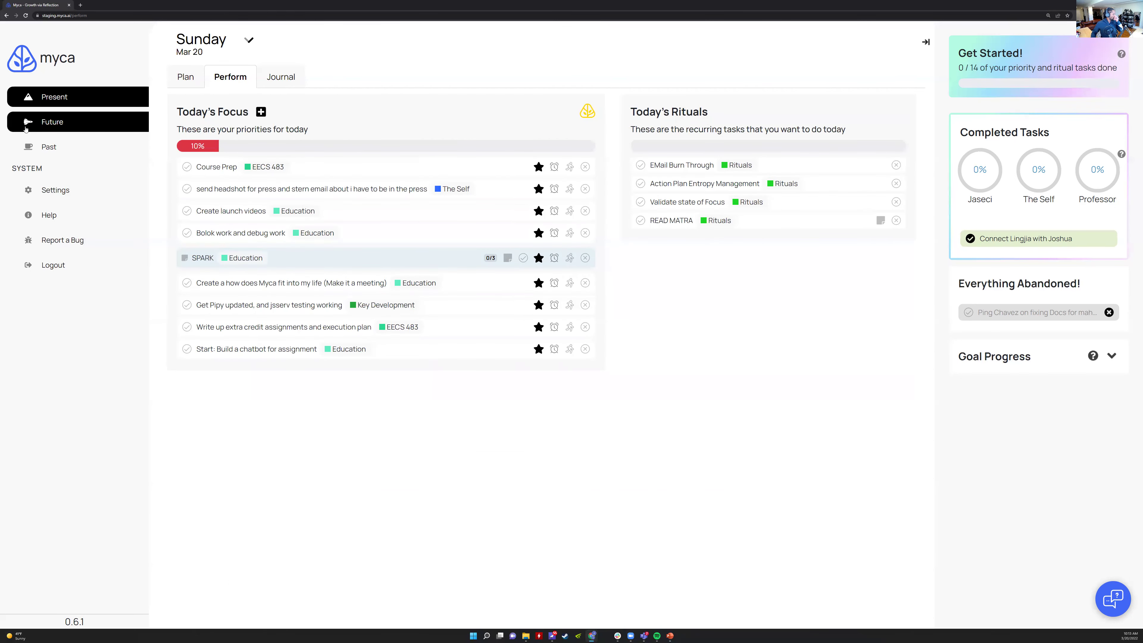
left_click(103, 121)
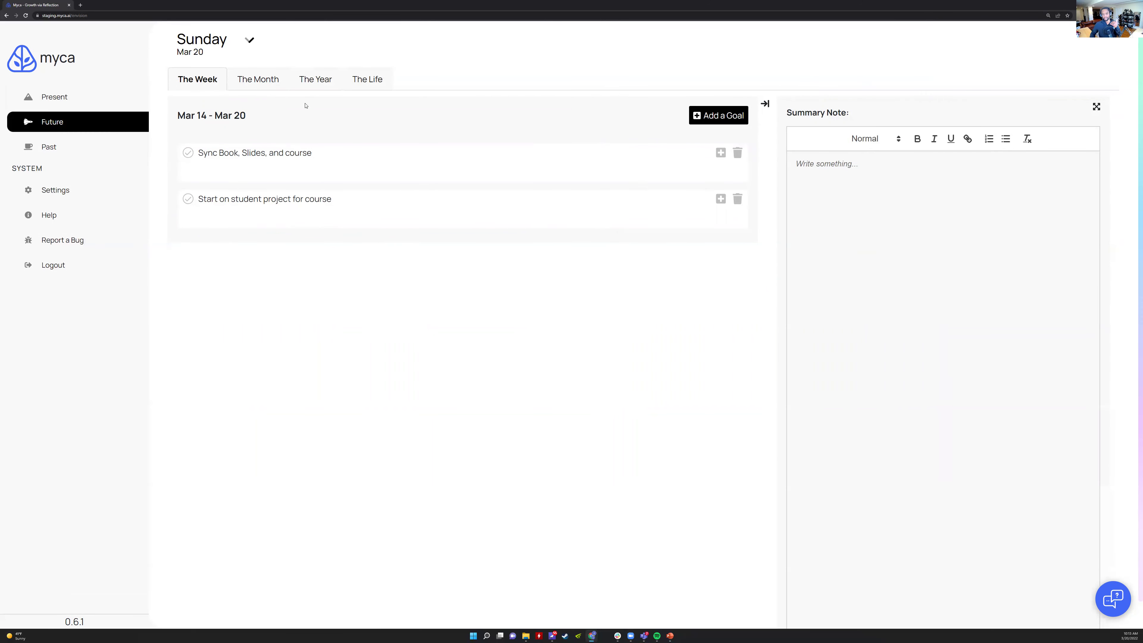
left_click(66, 96)
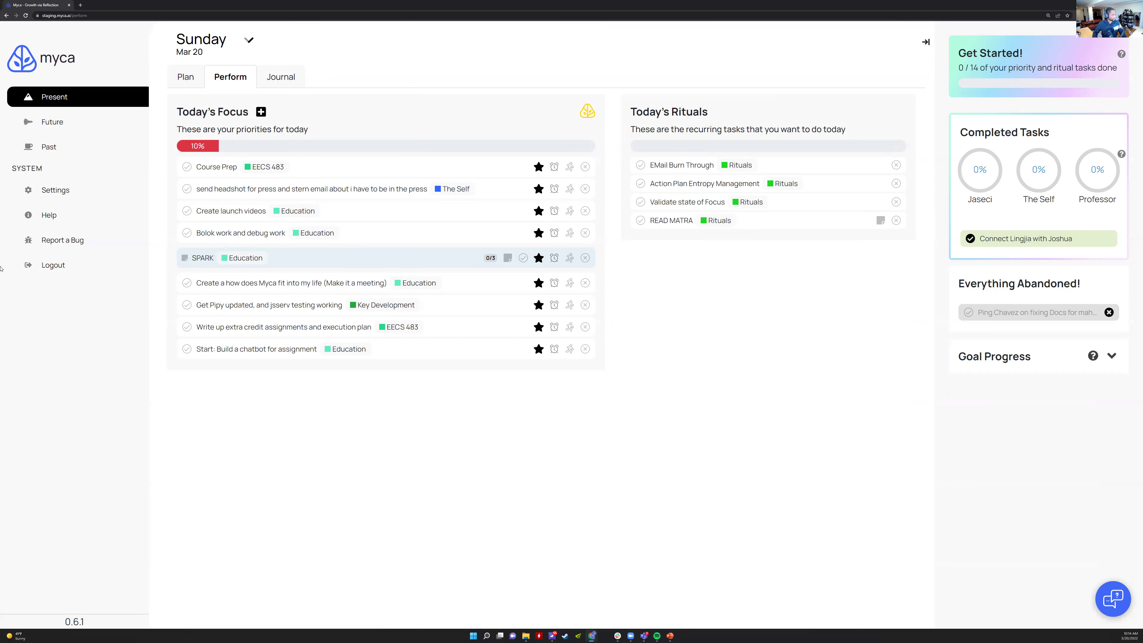
View the Past productivity insights, then reopen The Week's goals for Mar 14 – Mar 20
left_click(77, 143)
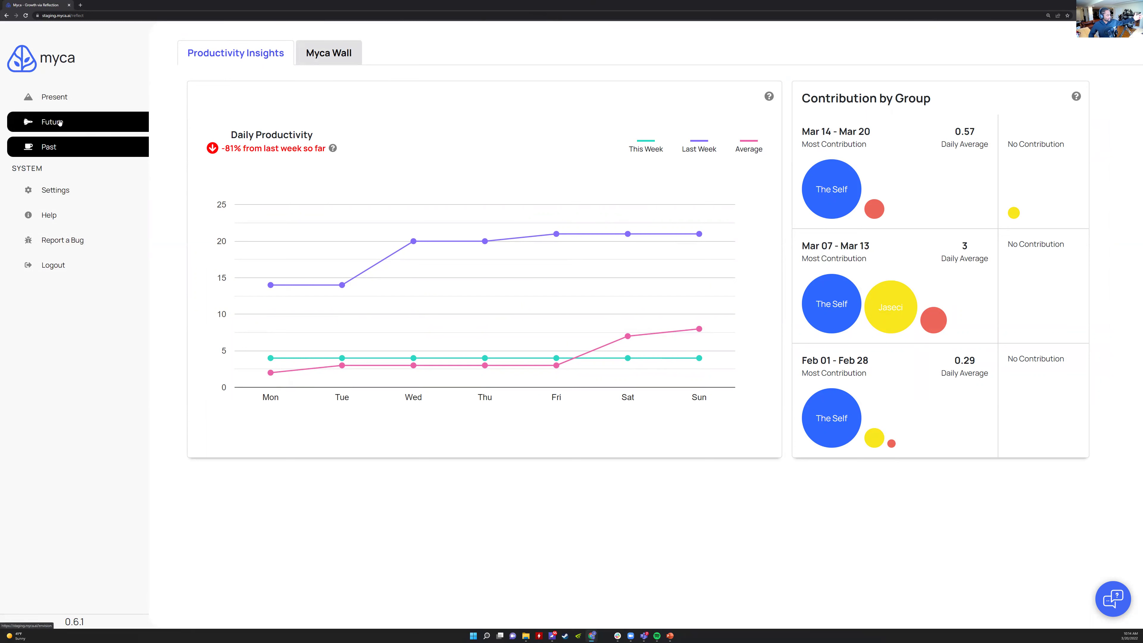
left_click(94, 121)
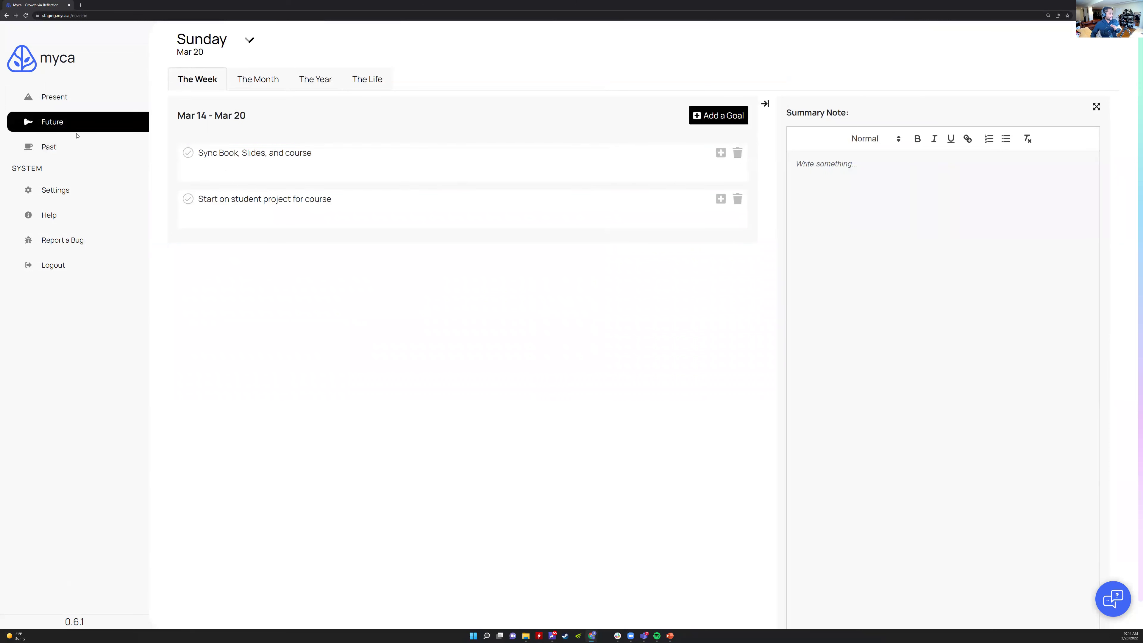
Glance at this month's goals, return to the week, and cancel a new weekly goal entry
left_click(253, 87)
left_click(192, 87)
left_click(718, 115)
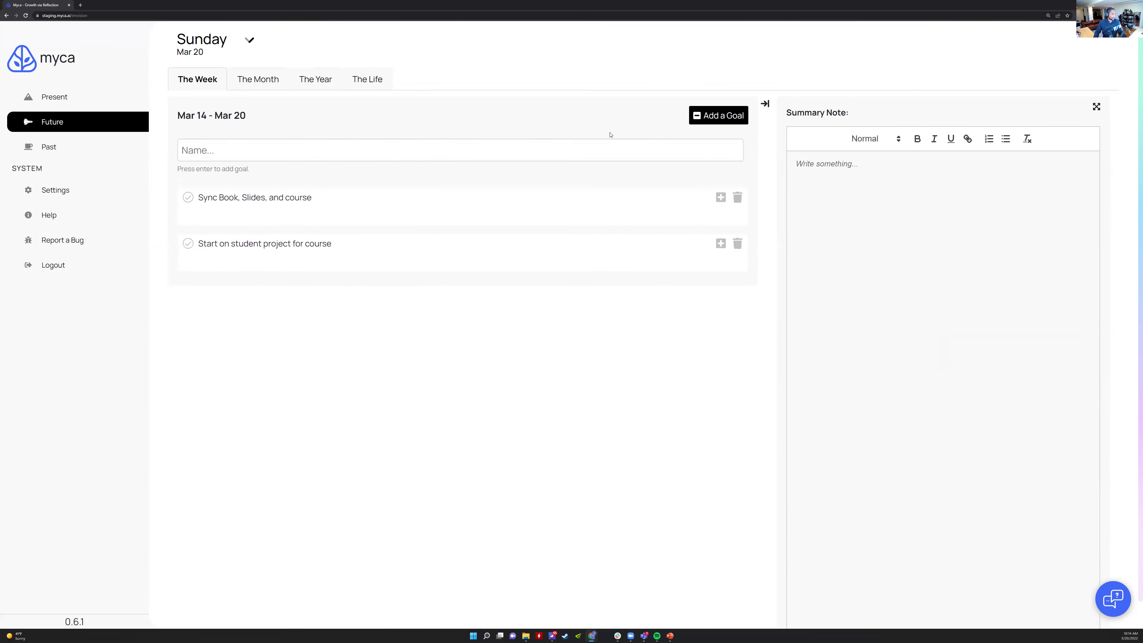
left_click(713, 121)
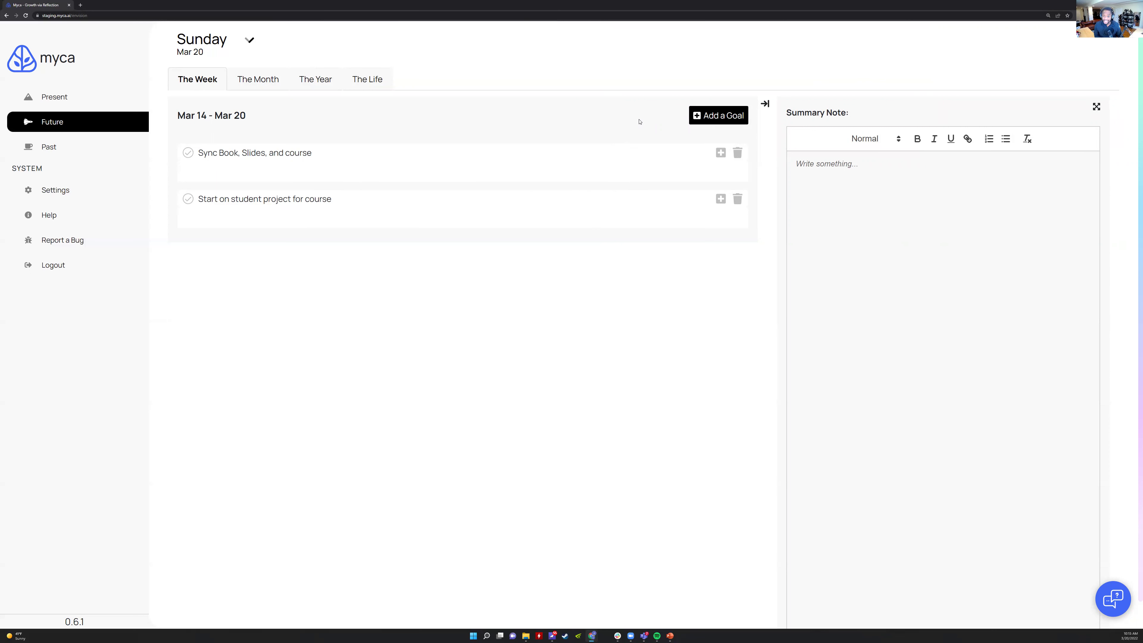
Flip between yearly and monthly goals, view March's goals, then return to the Mar 14 – Mar 20 week
left_click(284, 78)
left_click(289, 85)
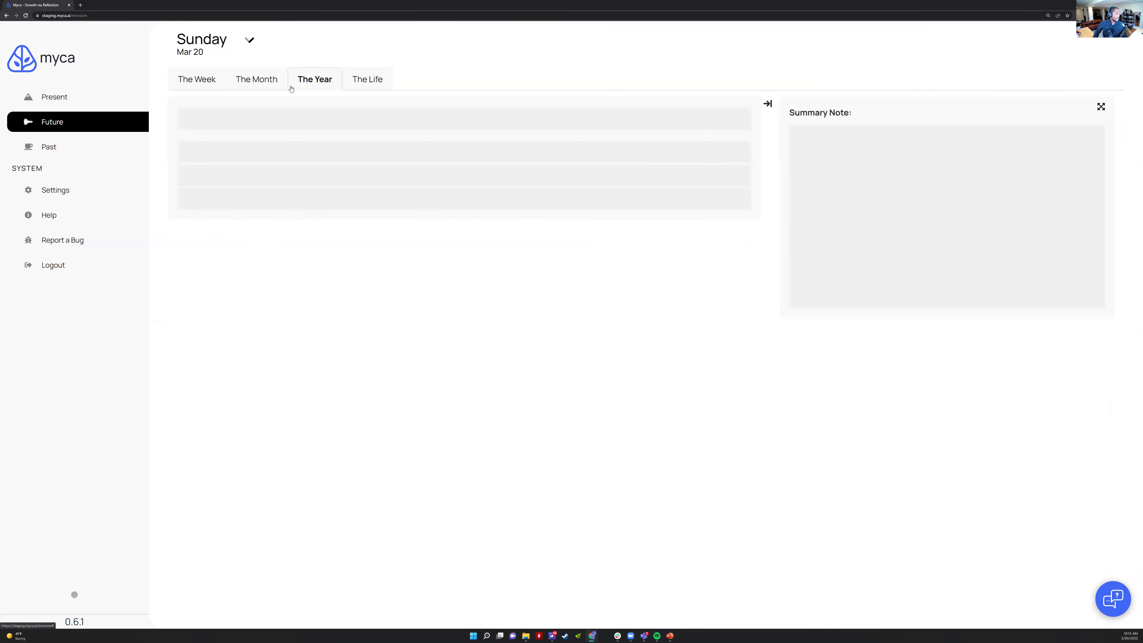
left_click_drag(284, 89, 281, 89)
left_click(282, 83)
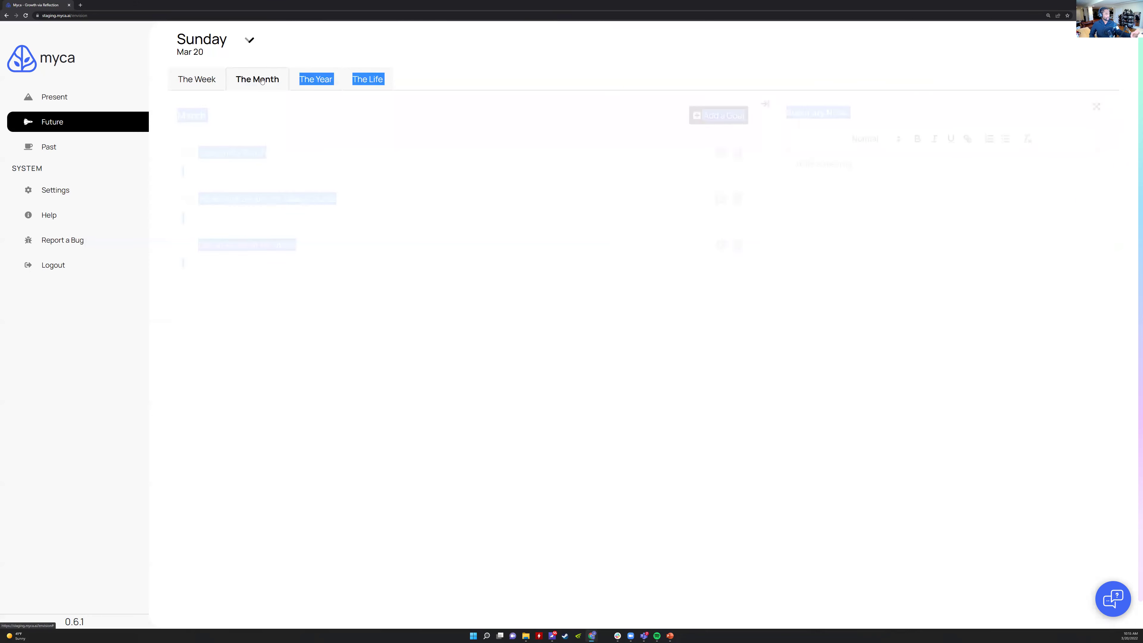
left_click(291, 80)
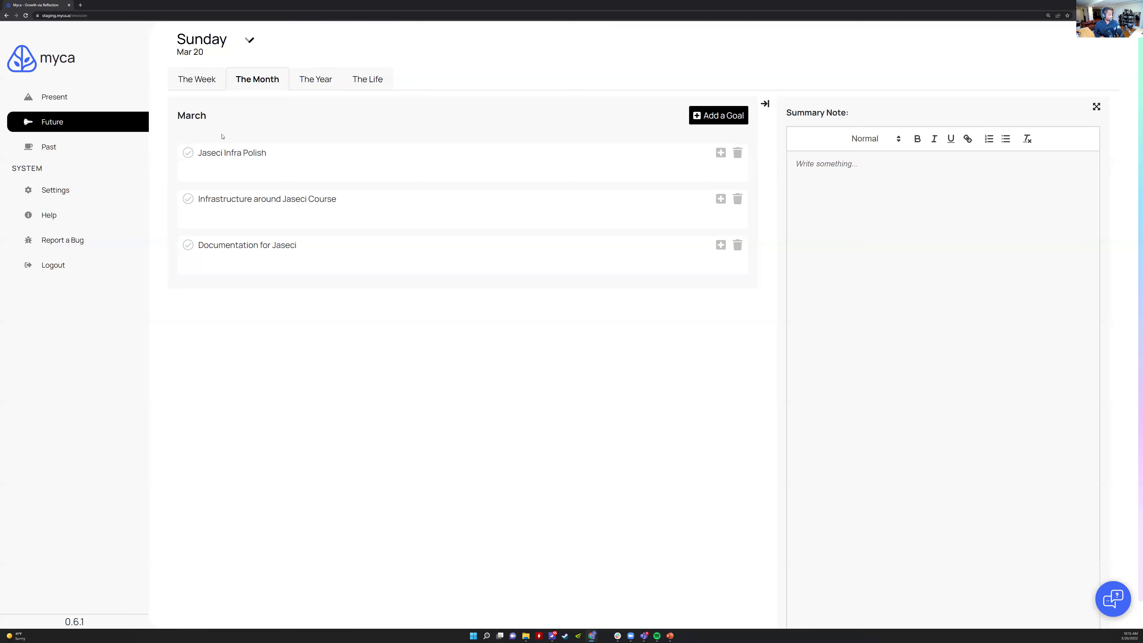
left_click(200, 87)
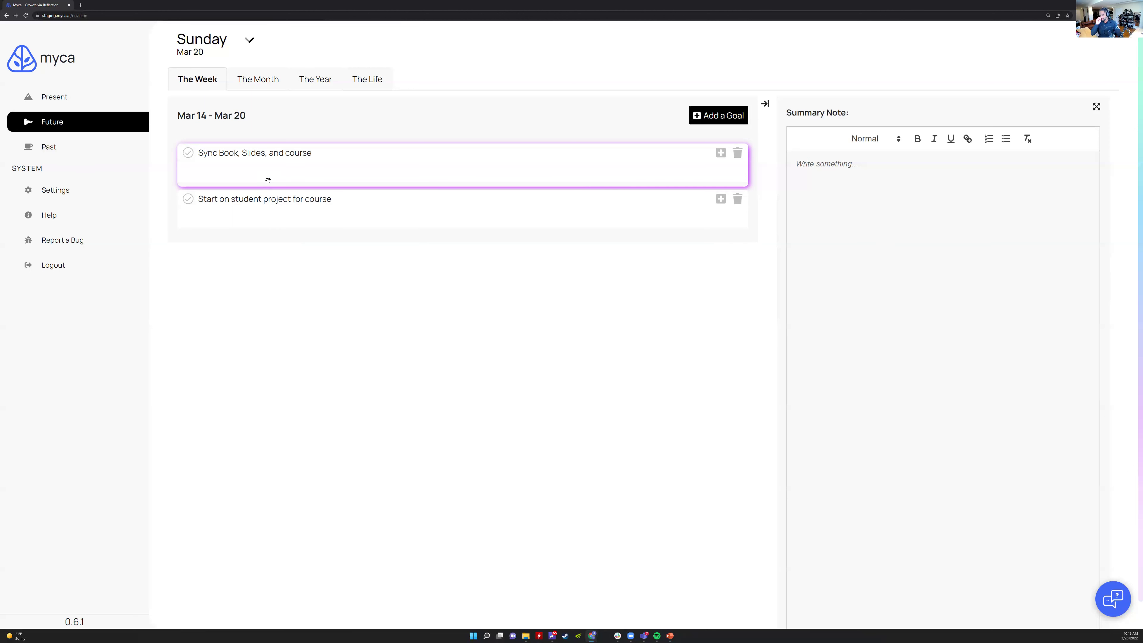
Review March's three Jaseci goals, then return to the week's two course goals
left_click(233, 83)
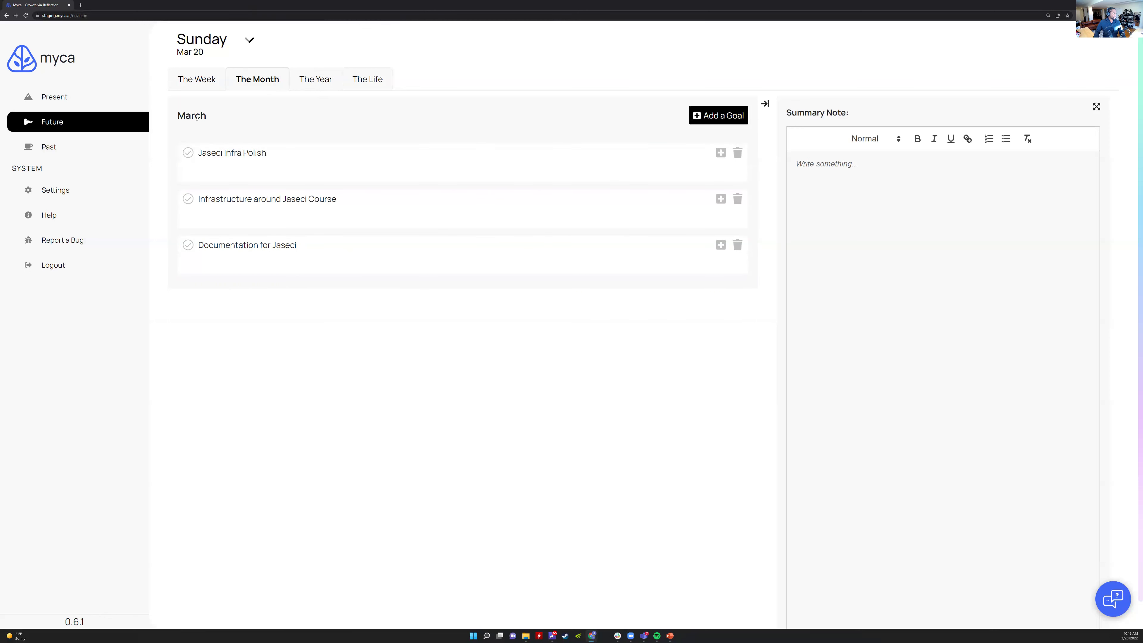
left_click(198, 81)
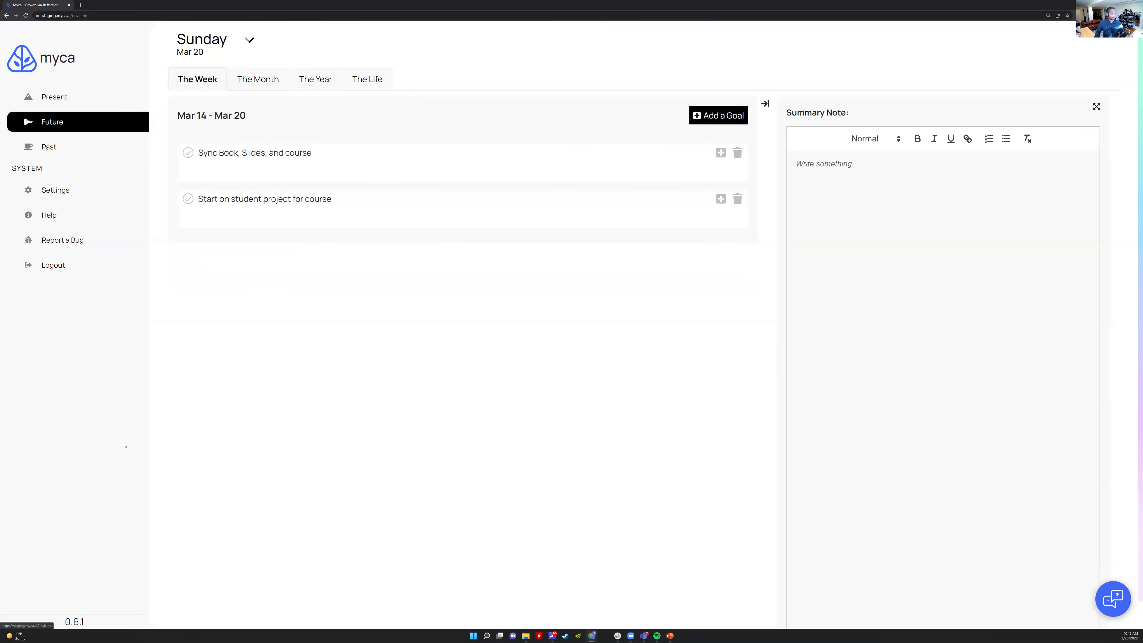
From today's Present view, show the full Plan list and scroll through its items
left_click(76, 100)
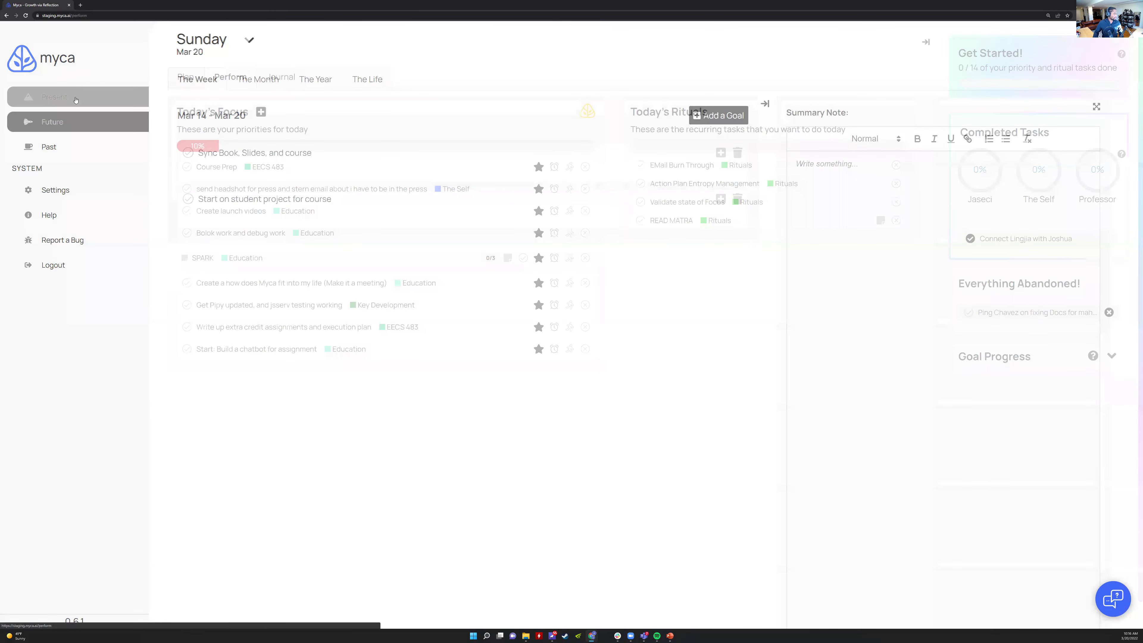
left_click(186, 84)
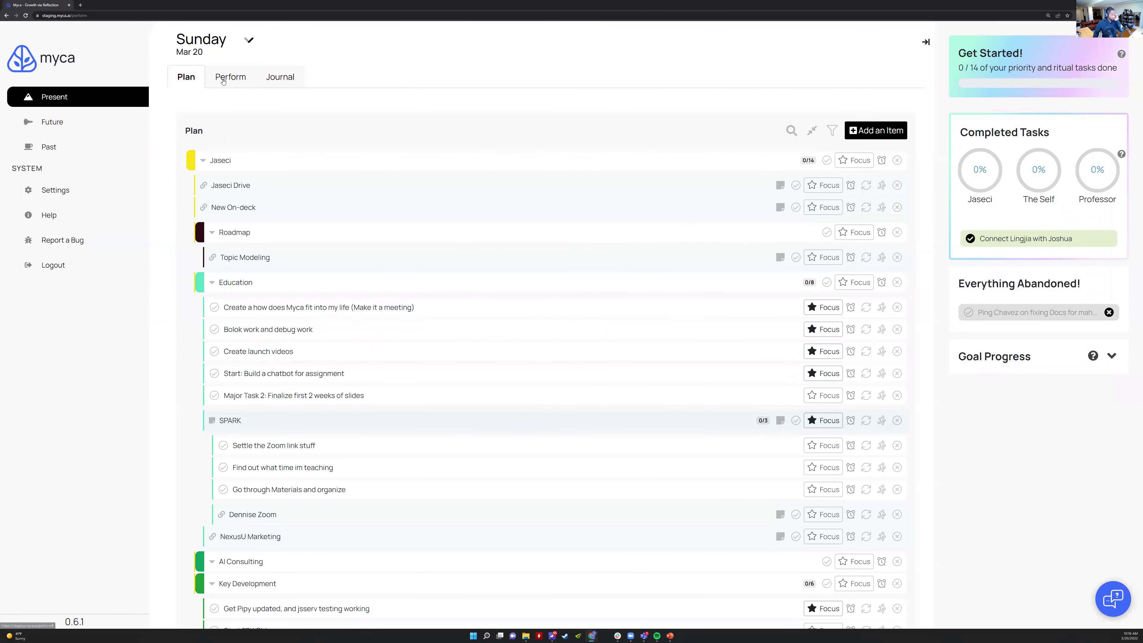
left_click(196, 83)
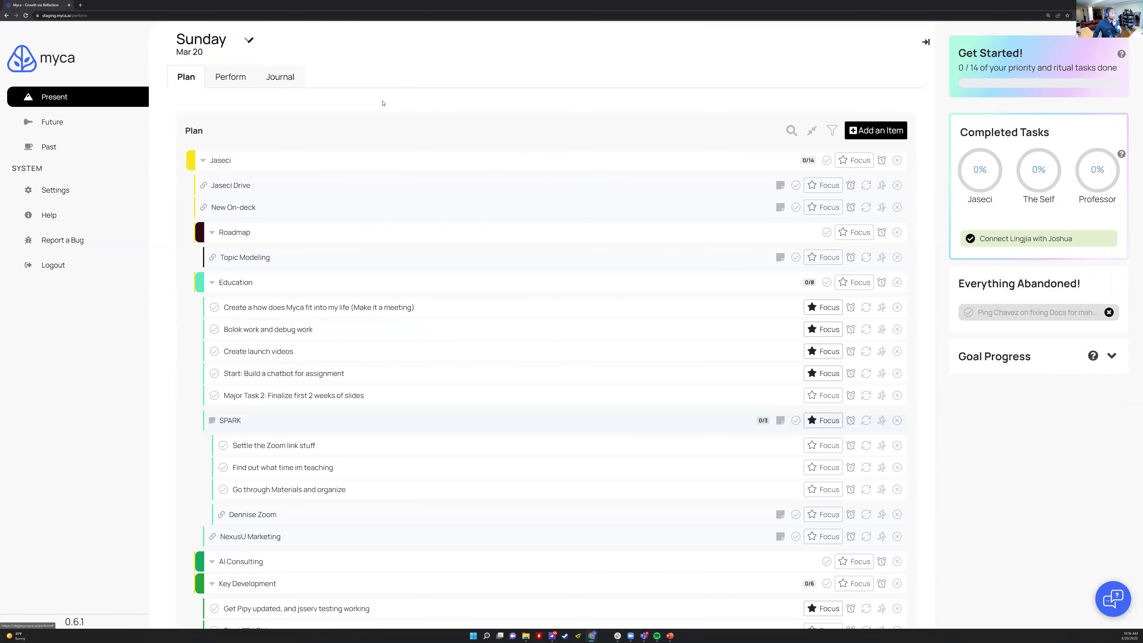
scroll(572, 288, "down", 4)
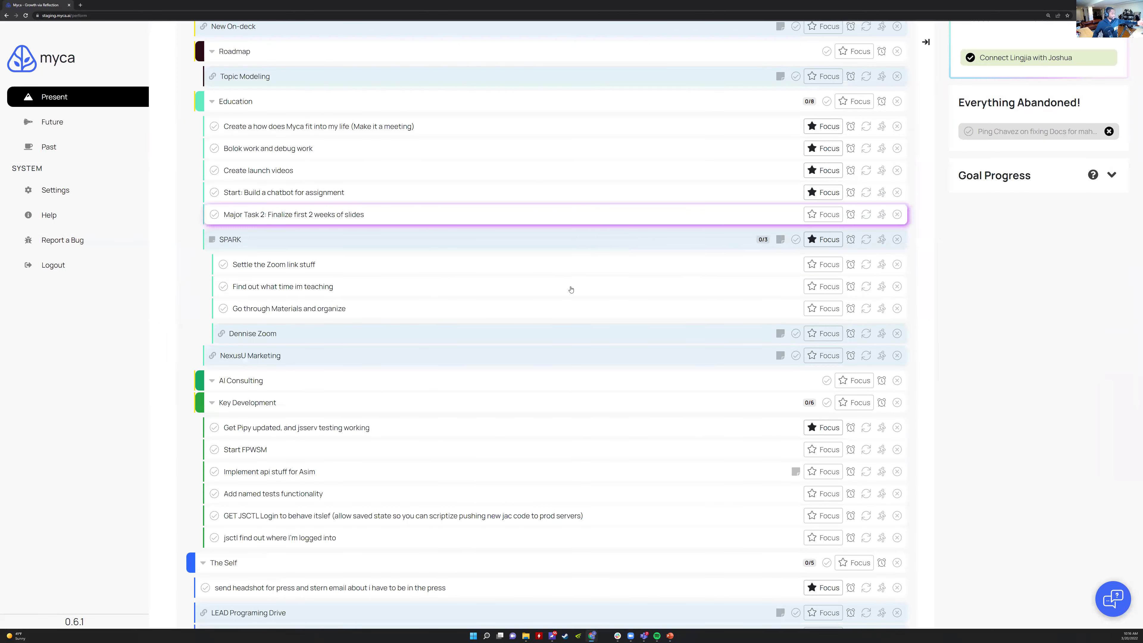
scroll(370, 268, "down", 6)
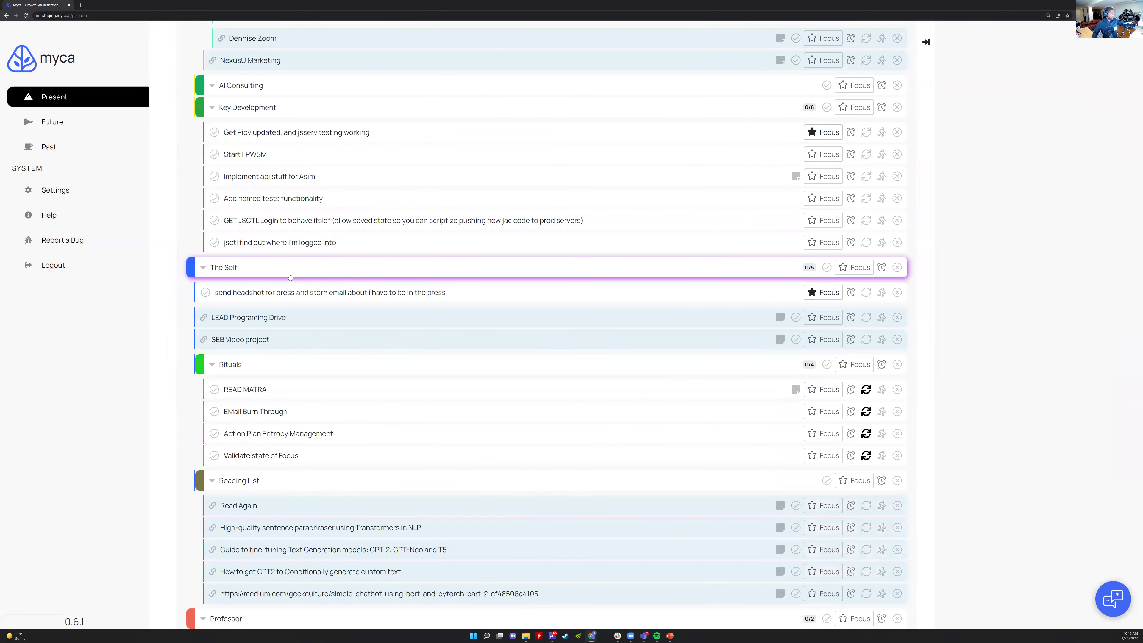
scroll(335, 214, "up", 3)
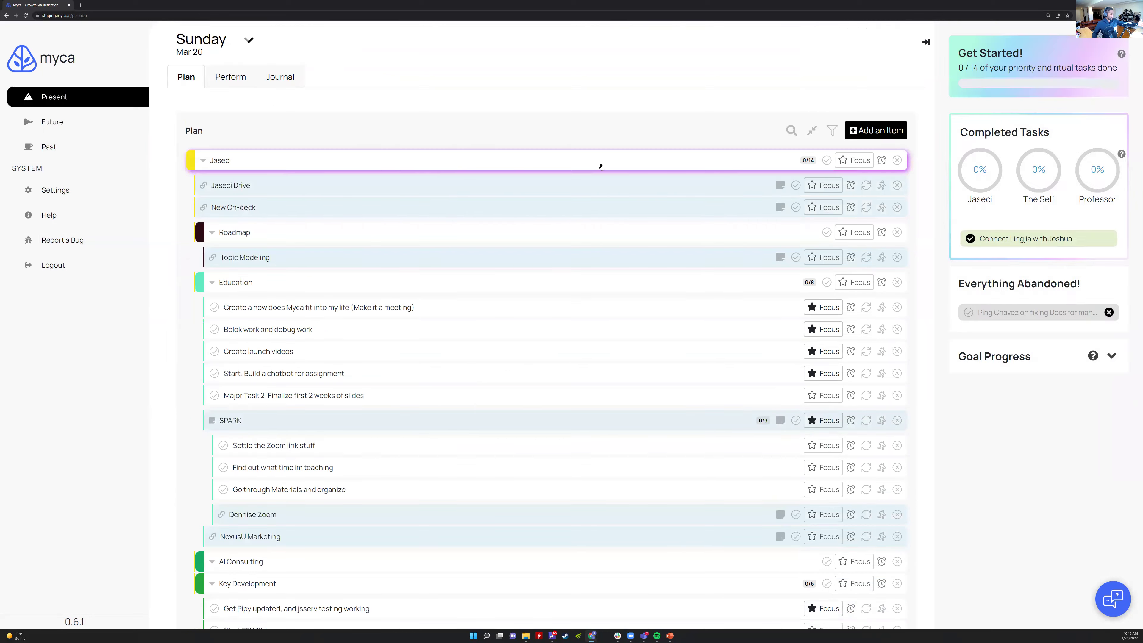
scroll(383, 158, "up", 7)
Drill into the Jaseci group and scroll through its Focus tasks and sub-plans
left_click(273, 160)
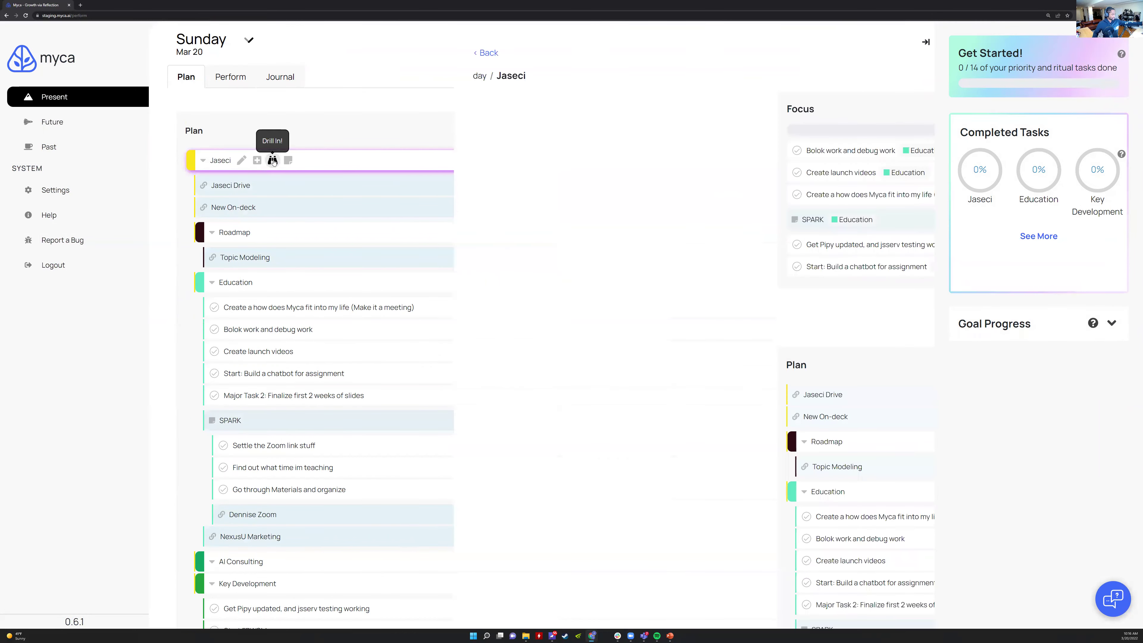
scroll(411, 250, "down", 10)
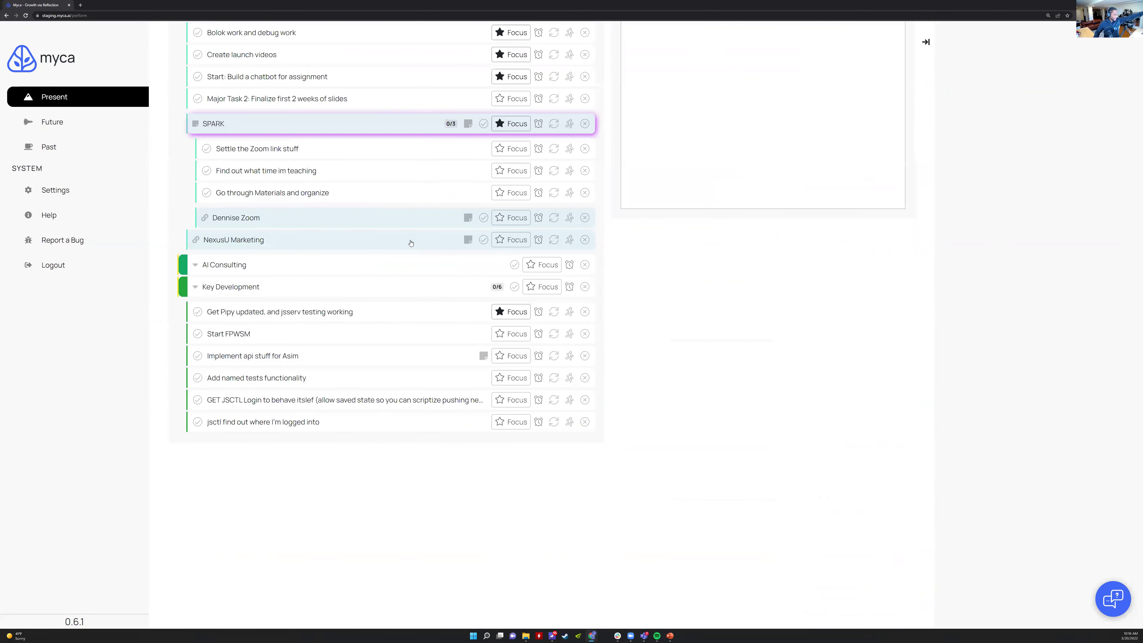
scroll(414, 279, "up", 3)
scroll(426, 304, "up", 7)
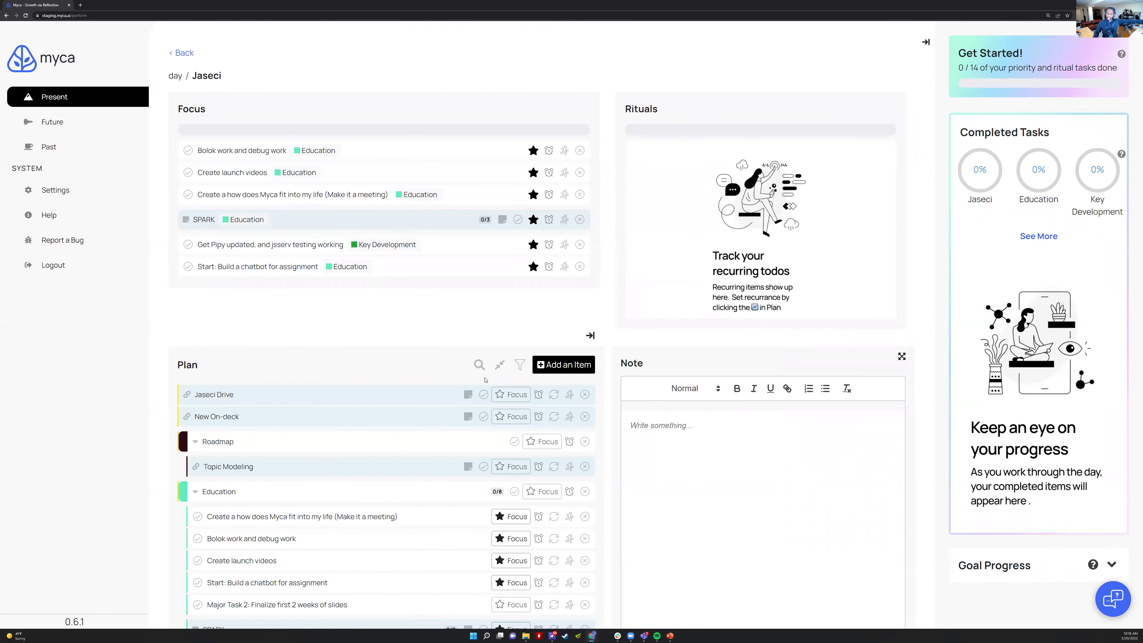
scroll(444, 388, "down", 4)
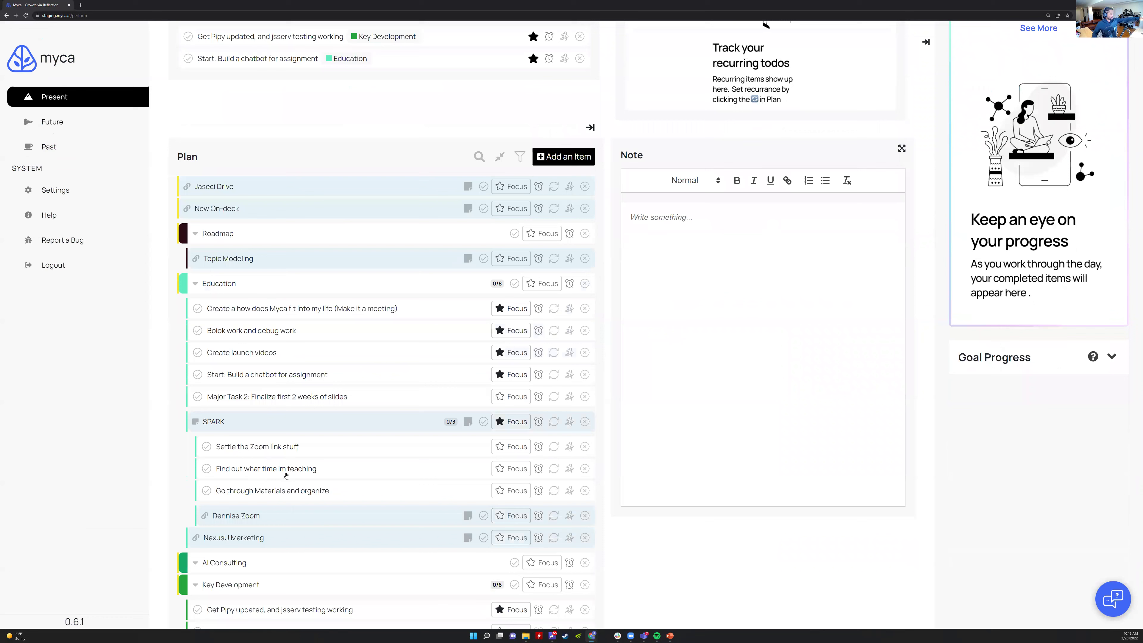
scroll(290, 473, "down", 2)
Drill into the Key Development sub-plan and look over its six tasks
left_click(300, 468)
scroll(314, 286, "down", 2)
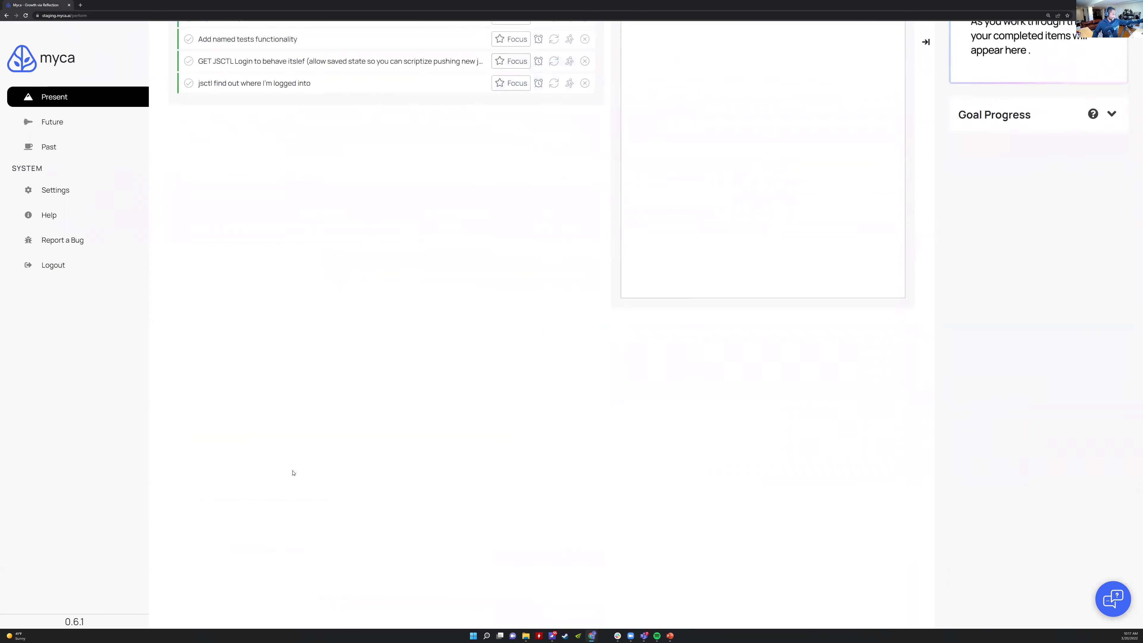
scroll(294, 472, "up", 4)
scroll(358, 392, "up", 2)
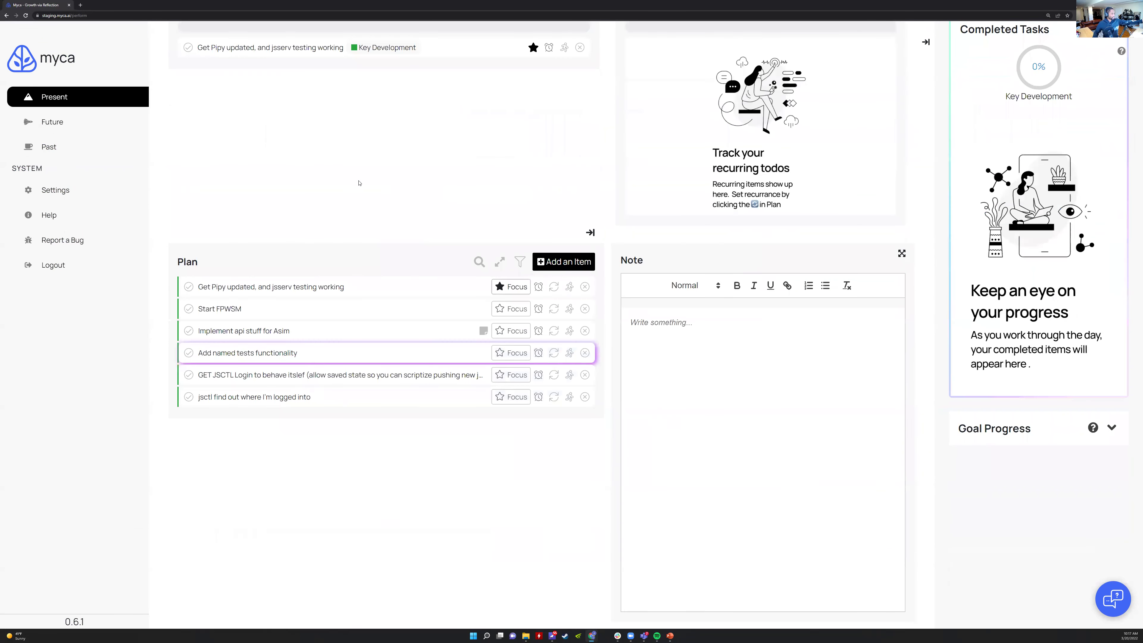
scroll(315, 178, "up", 2)
scroll(315, 179, "up", 1)
scroll(365, 265, "down", 3)
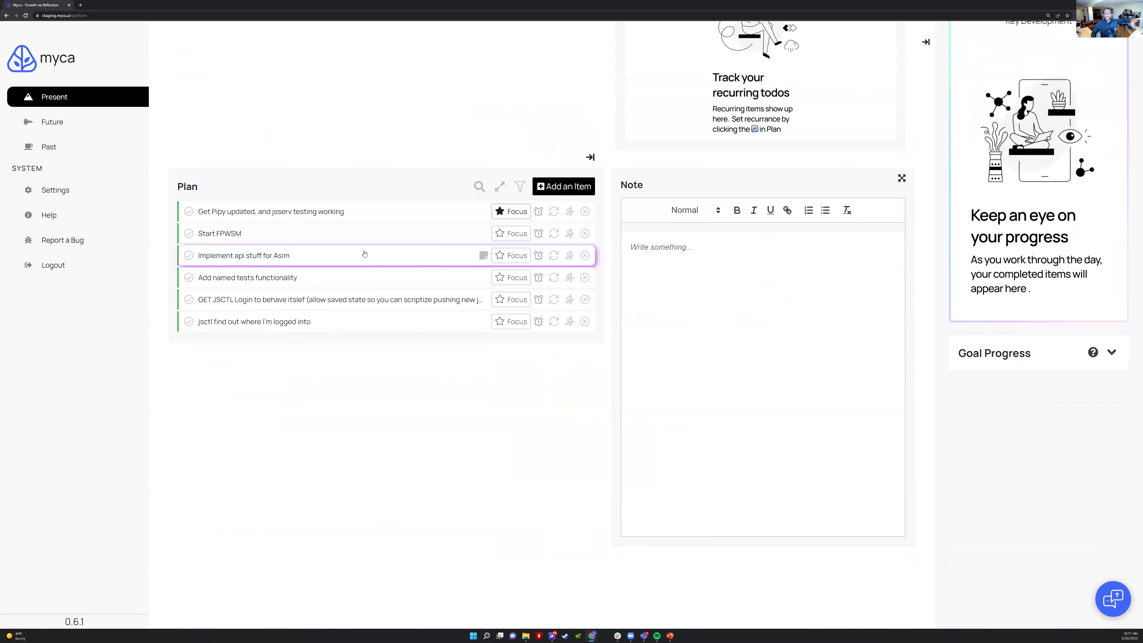
scroll(381, 356, "up", 1)
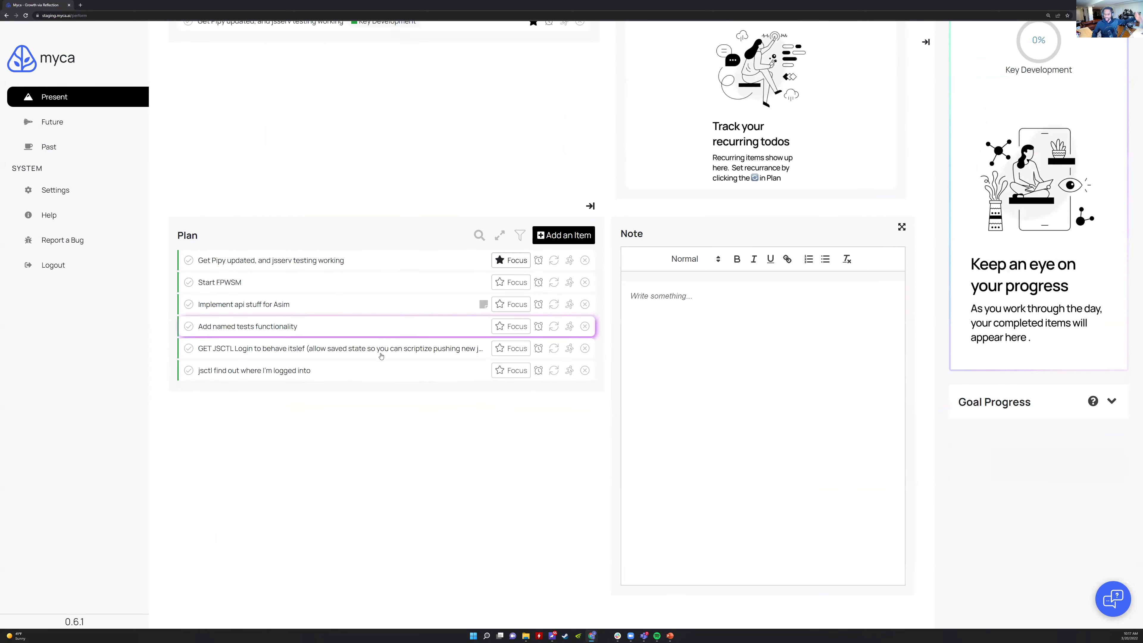
scroll(379, 406, "up", 1)
scroll(365, 450, "up", 2)
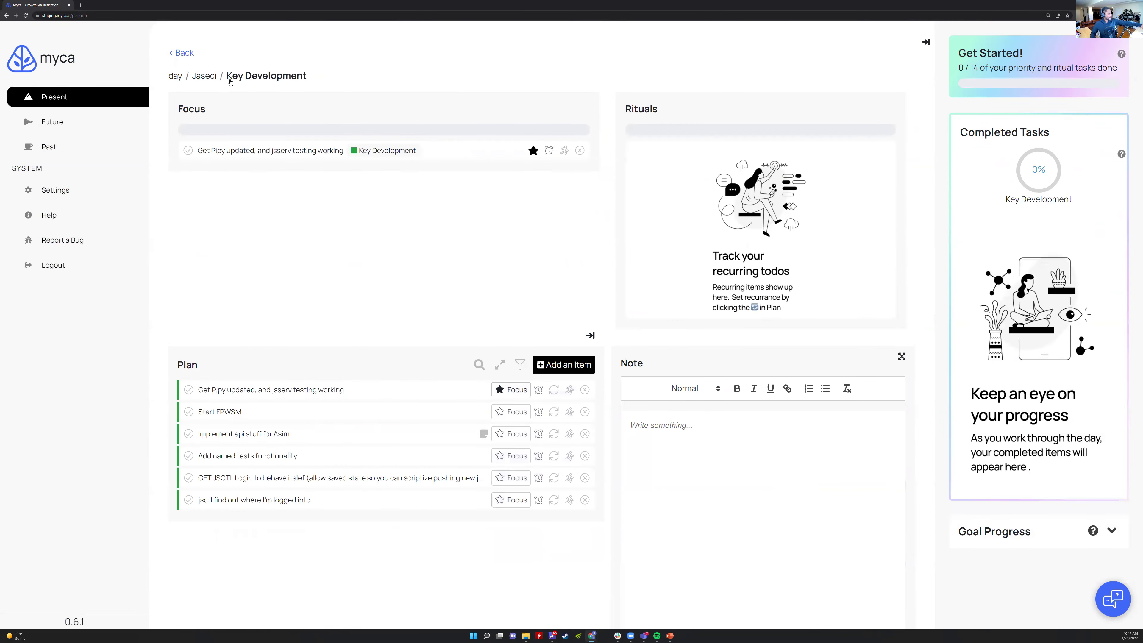
Climb back up to the Jaseci level and scroll over its items
left_click(205, 76)
scroll(292, 280, "down", 5)
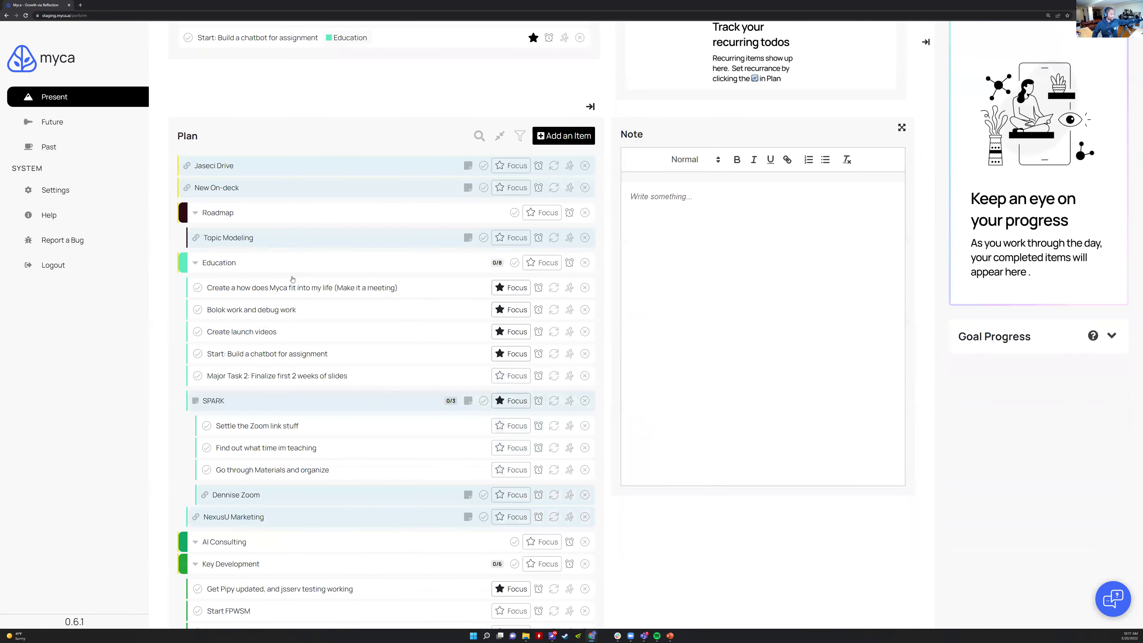
scroll(353, 220, "up", 2)
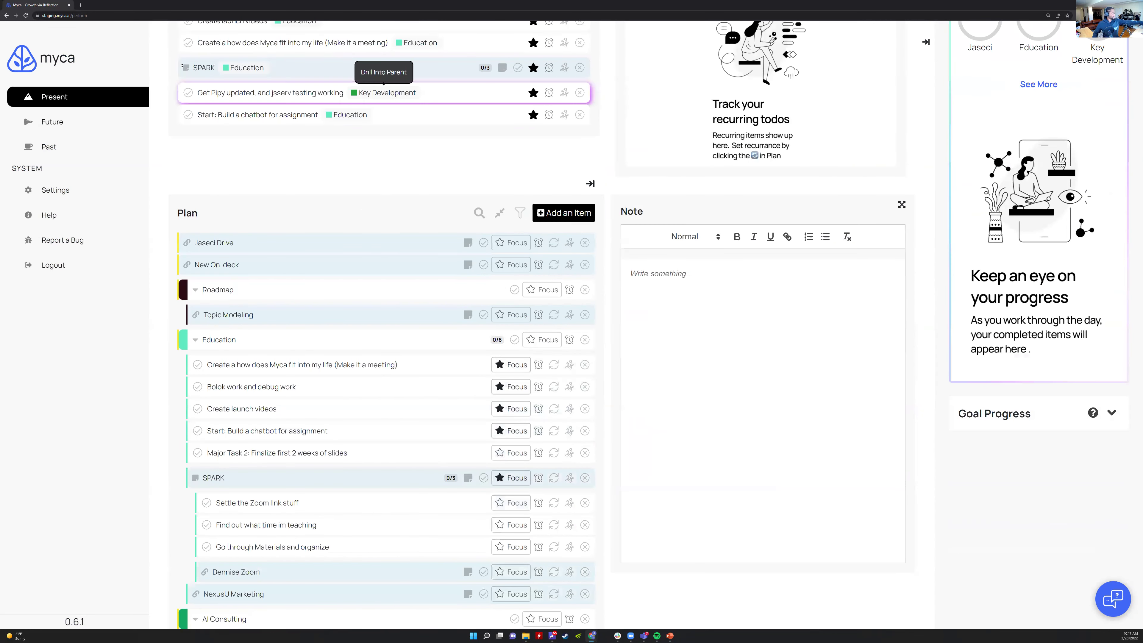
scroll(178, 79, "up", 4)
left_click(175, 76)
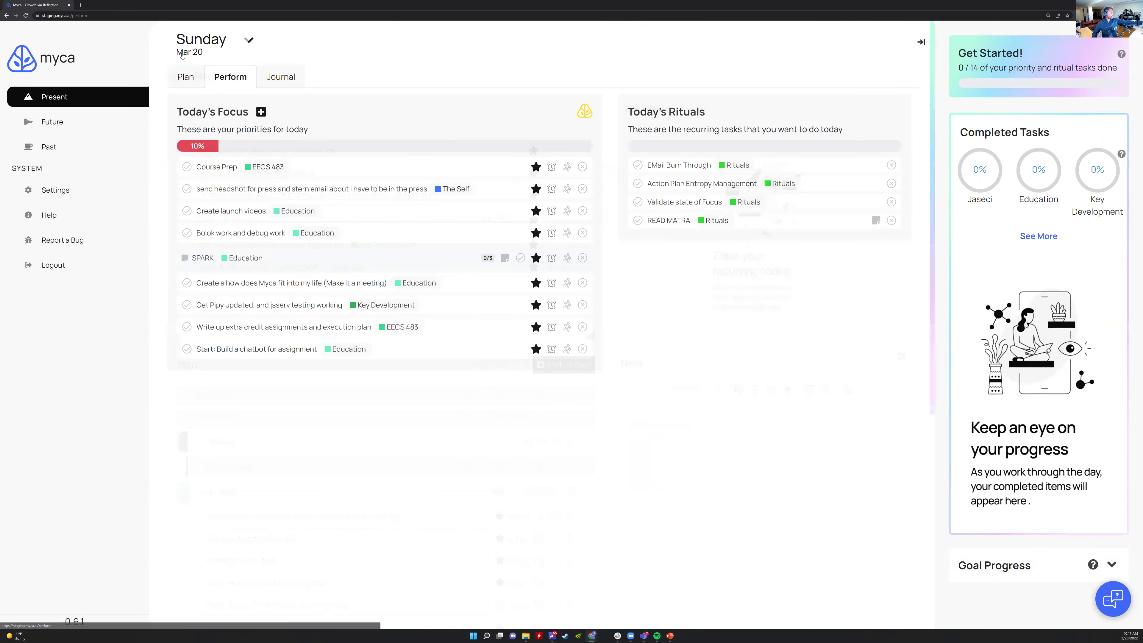